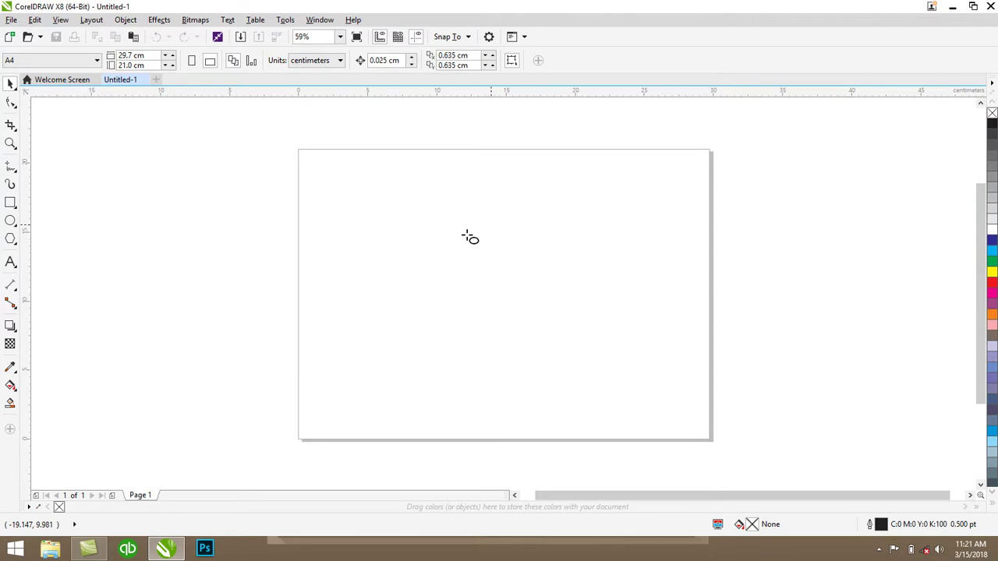
Step: Draw a circle, centre it roughly on the page and narrow it to about 15.75 cm wide by 15.25 cm high
{"action": "left_click_drag", "start_coordinate": [390, 244], "coordinate": [511, 357]}
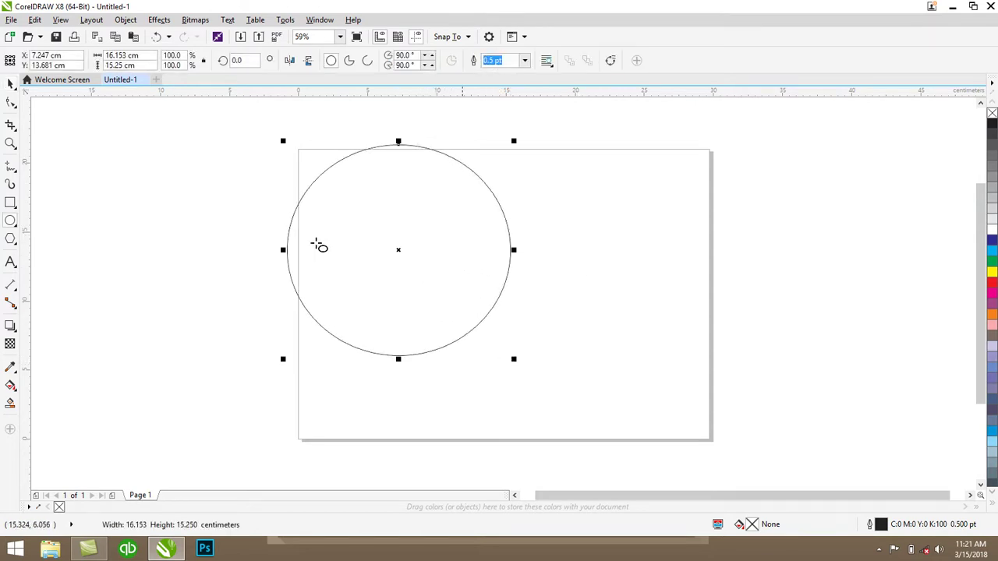
{"action": "left_click", "coordinate": [10, 84]}
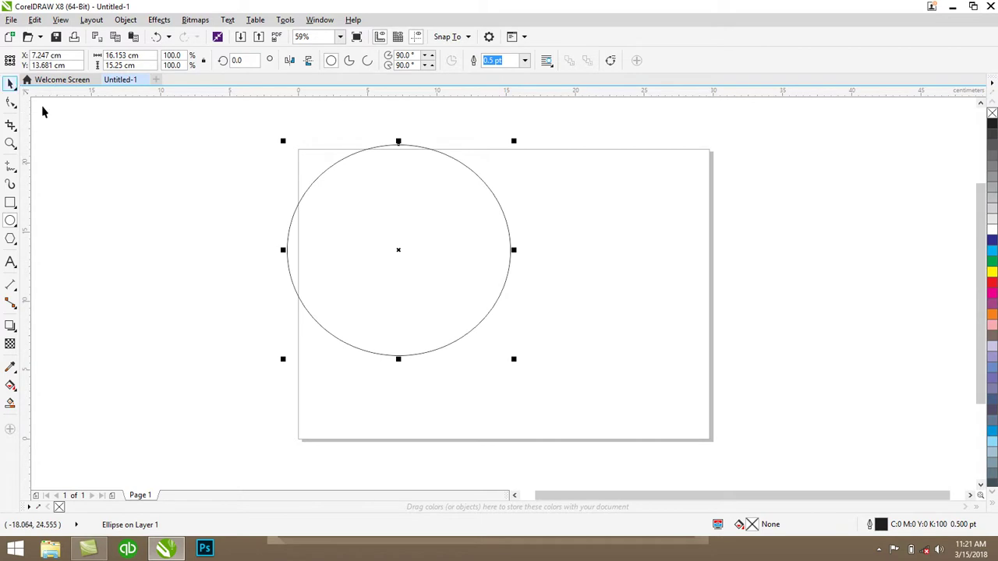
{"action": "left_click_drag", "start_coordinate": [379, 225], "coordinate": [478, 269]}
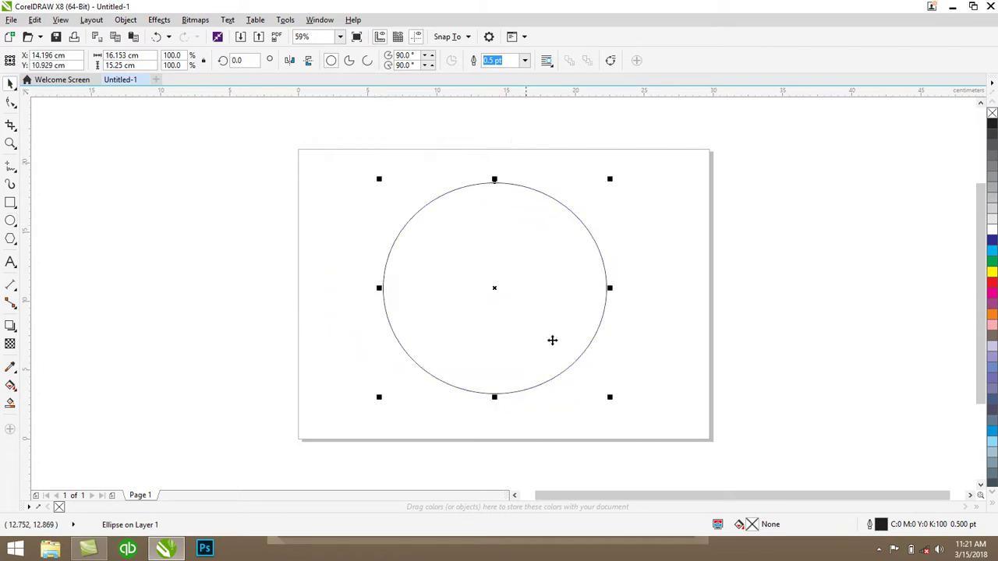
{"action": "left_click_drag", "start_coordinate": [612, 288], "coordinate": [601, 295]}
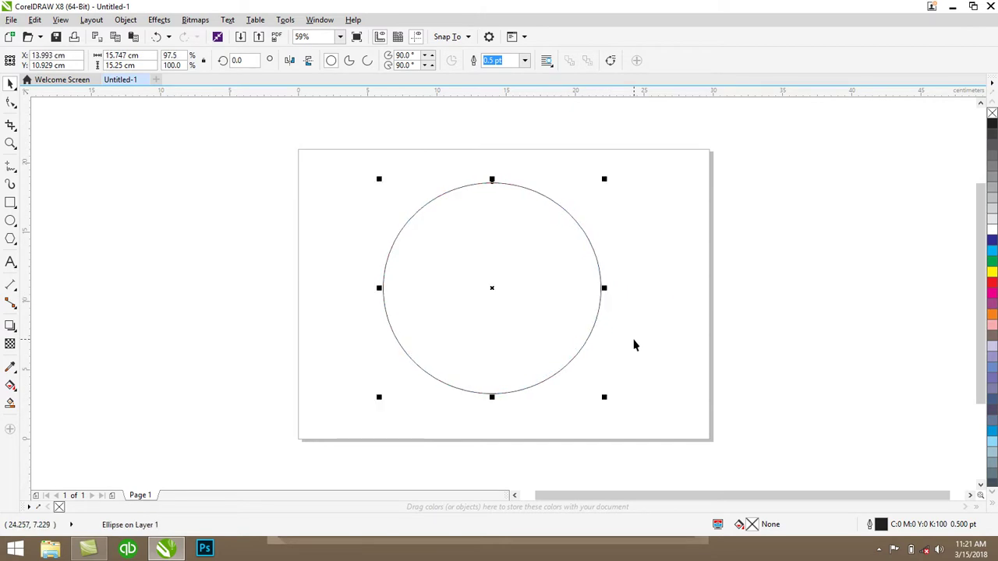
Step: Add two smaller concentric copies of the circle, about 14.5 by 14.0 cm and about 10.5 by 10.2 cm
{"action": "left_click_drag", "start_coordinate": [603, 397], "coordinate": [597, 401]}
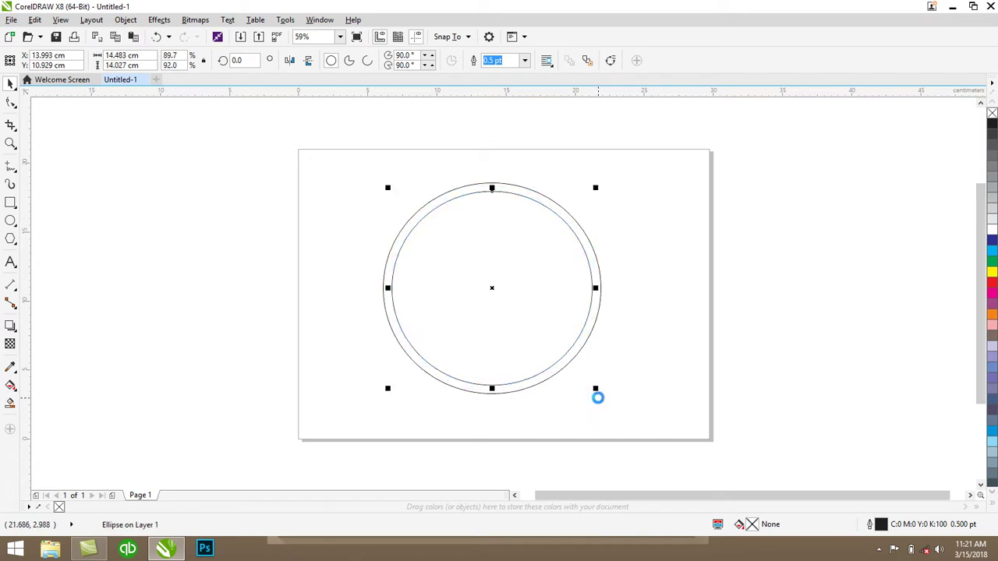
{"action": "left_click_drag", "start_coordinate": [597, 390], "coordinate": [570, 371]}
{"action": "left_click", "coordinate": [619, 361]}
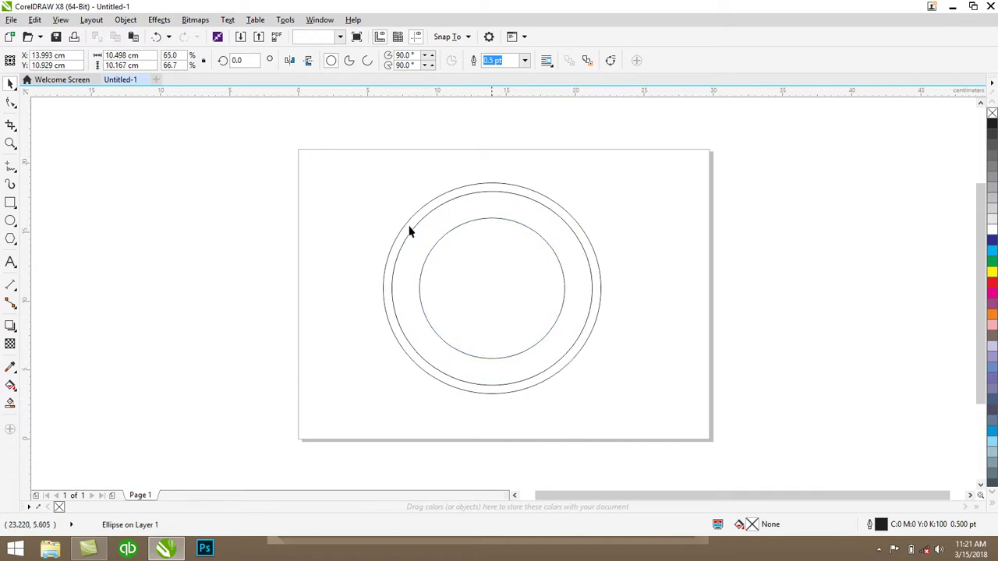
Step: Draw a triangle about 2.7 cm wide and 3.9 cm high below the circles' centre and place its rotation centre on that centre
{"action": "left_click", "coordinate": [11, 240]}
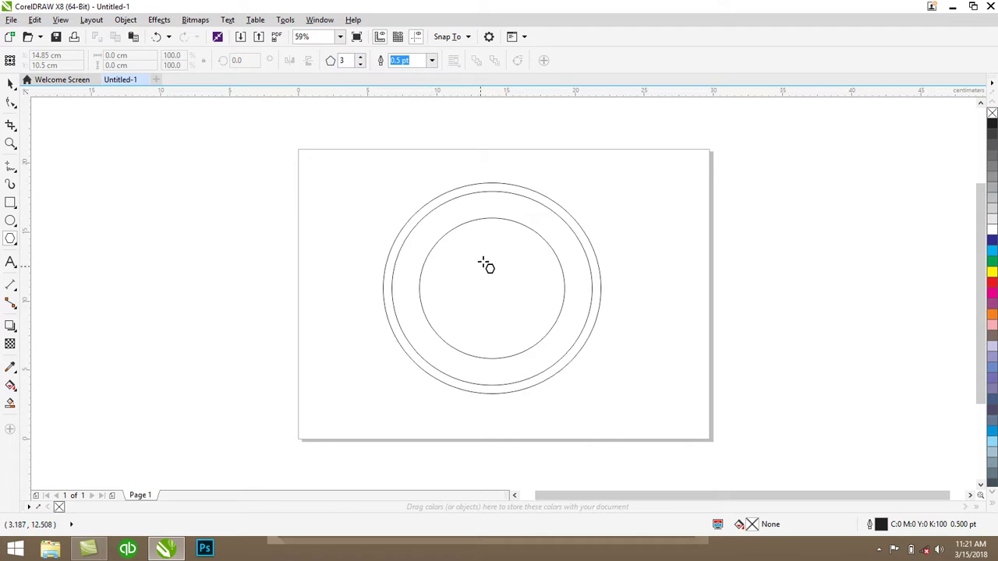
{"action": "mouse_move", "coordinate": [482, 280]}
{"action": "left_mouse_down"}
{"action": "mouse_move", "coordinate": [526, 352]}
{"action": "mouse_move", "coordinate": [501, 327]}
{"action": "mouse_move", "coordinate": [493, 332]}
{"action": "mouse_move", "coordinate": [492, 273]}
{"action": "mouse_move", "coordinate": [493, 289]}
{"action": "left_mouse_up"}
{"action": "key", "text": "space"}
{"action": "left_click", "coordinate": [497, 322]}
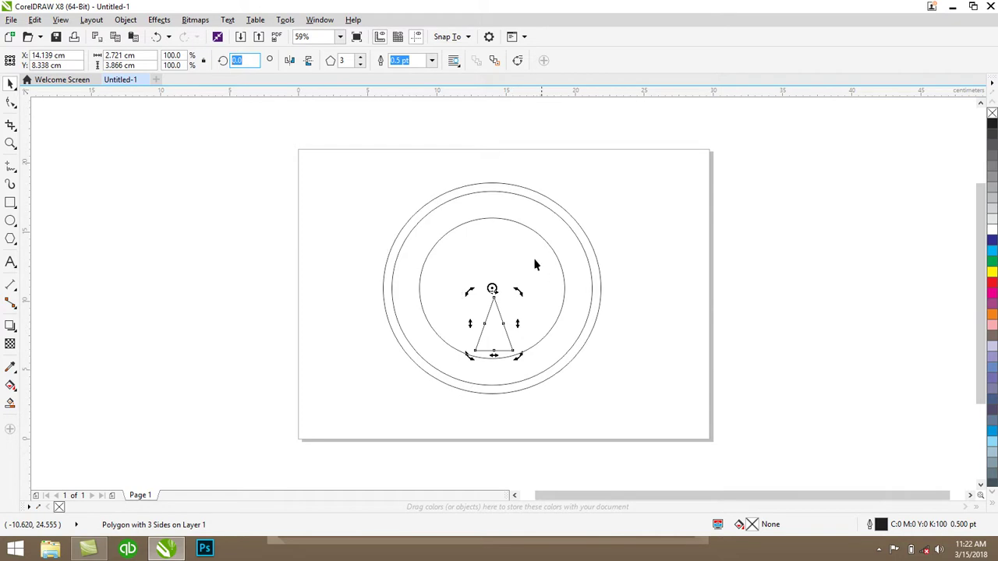
Step: Copy the triangle, rotate it 40 degrees about the circles' centre and paste the copy at the original place
{"action": "type", "text": "40"}
{"action": "key", "text": "ctrl+c"}
{"action": "key", "text": "Return"}
{"action": "key", "text": "ctrl+v"}
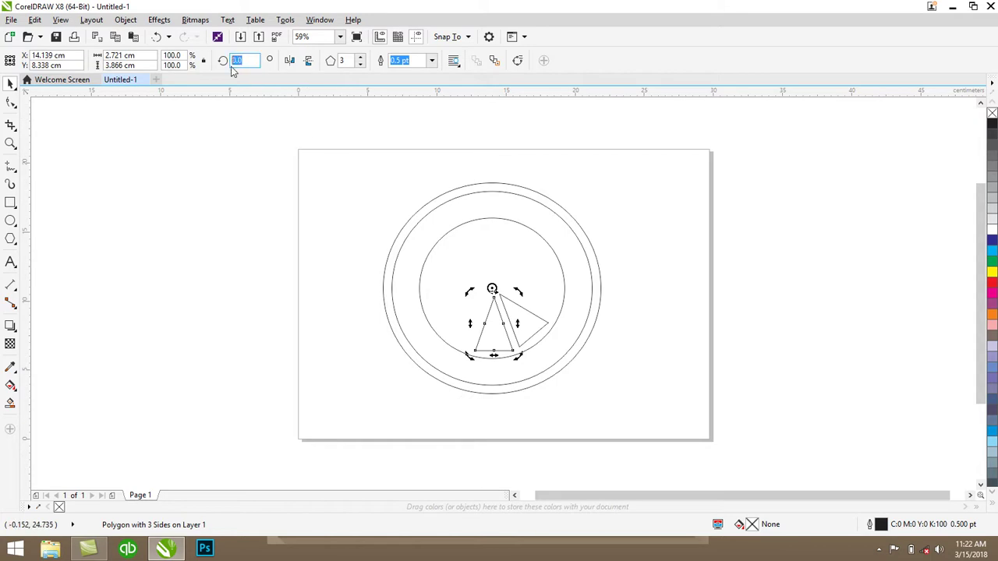
Step: Add three more triangles around the circles' centre, starting at 80 degrees and continuing in 40-degree increments, pasting a fresh copy each time
{"action": "type", "text": "80"}
{"action": "key", "text": "Return"}
{"action": "key", "text": "ctrl+v"}
{"action": "key", "text": "Return"}
{"action": "left_click", "coordinate": [133, 37]}
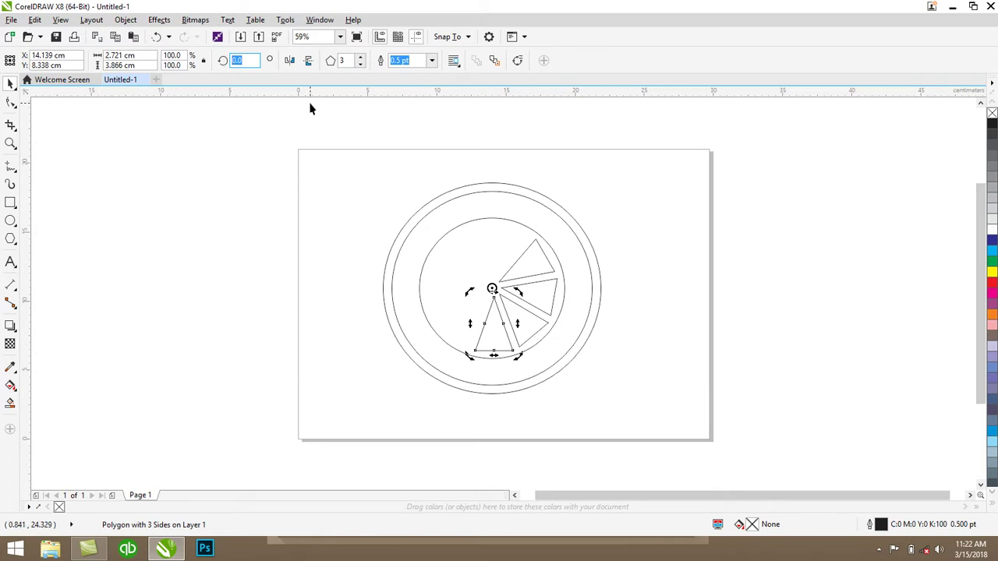
{"action": "key", "text": "Return"}
{"action": "left_click", "coordinate": [133, 37]}
Step: Rotate a triangle 200 degrees about the circles' centre, add another 40 degrees further around, and paste a fresh copy
{"action": "left_click", "coordinate": [242, 61]}
{"action": "double_click", "coordinate": [231, 62]}
{"action": "type", "text": "200"}
{"action": "key", "text": "Return"}
{"action": "left_click", "coordinate": [131, 37]}
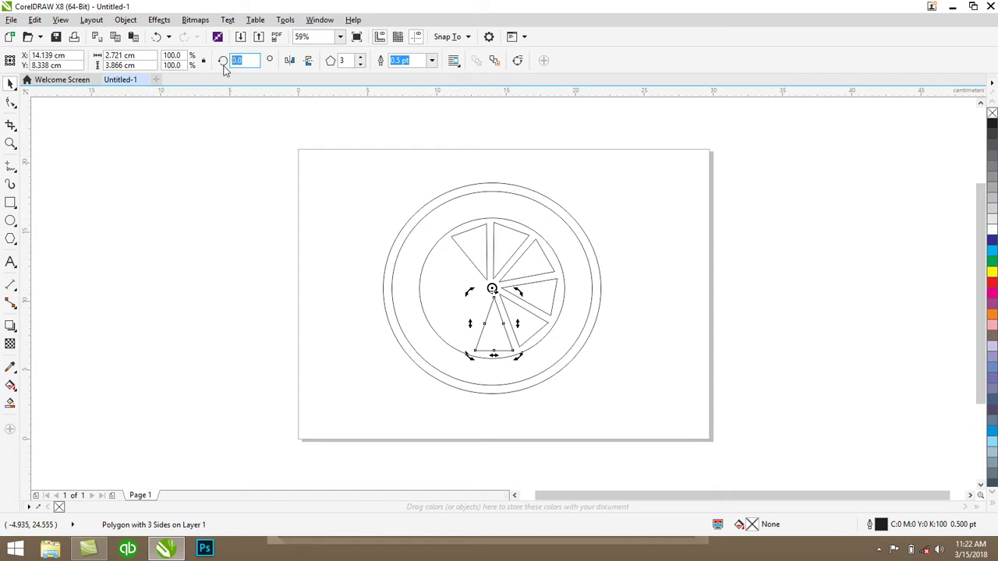
{"action": "key", "text": "Return"}
{"action": "left_click", "coordinate": [132, 37]}
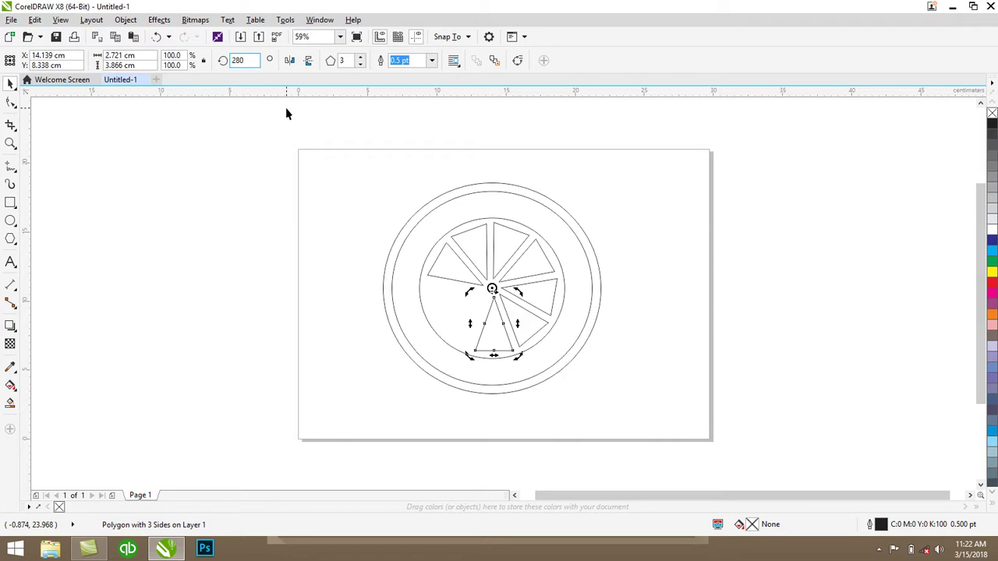
Step: Complete the ring with triangles rotated 280 and 320 degrees about the circles' centre, pasting the original back in place
{"action": "key", "text": "Return"}
{"action": "left_click", "coordinate": [133, 38]}
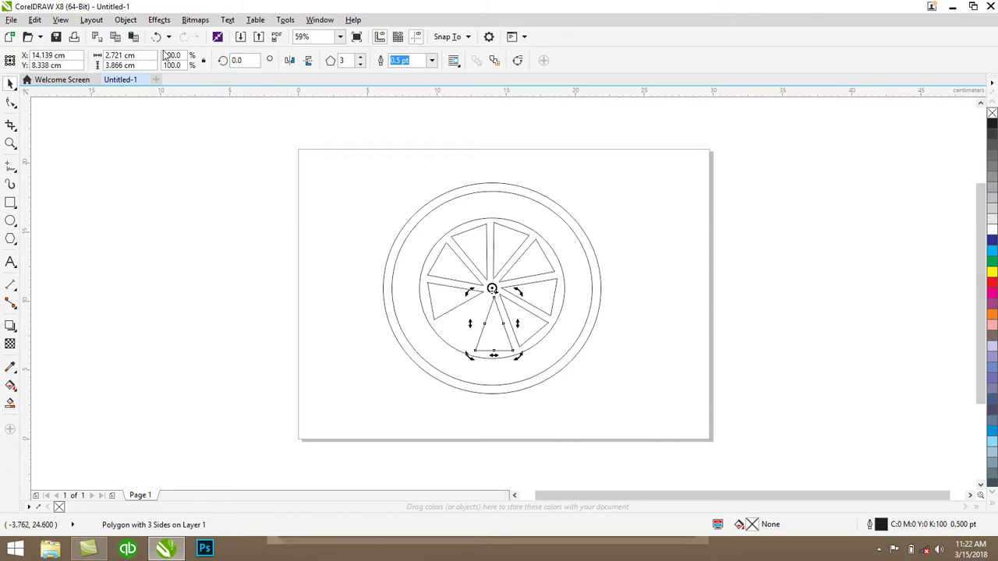
{"action": "double_click", "coordinate": [239, 60]}
{"action": "type", "text": "320"}
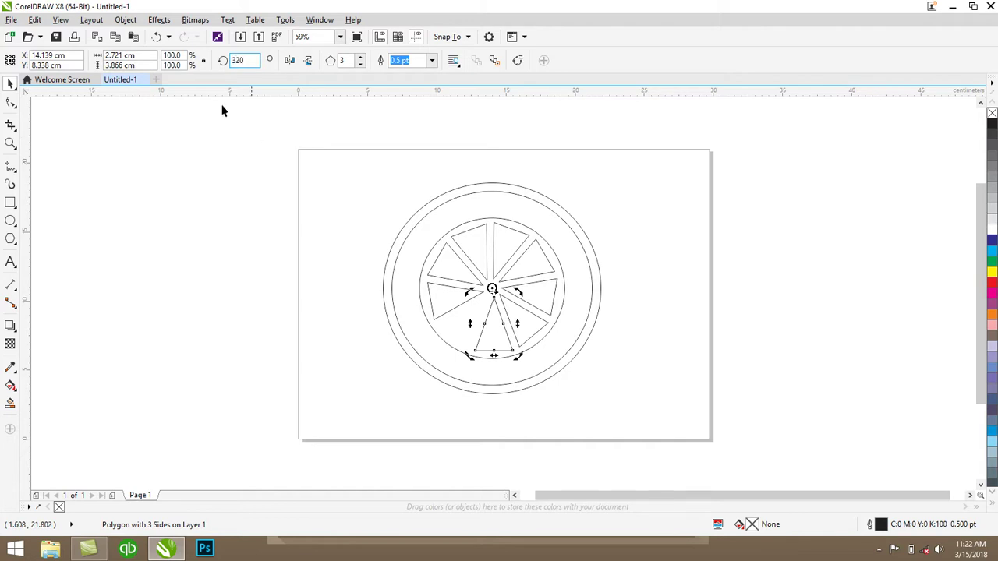
{"action": "key", "text": "Return"}
{"action": "left_click", "coordinate": [132, 37]}
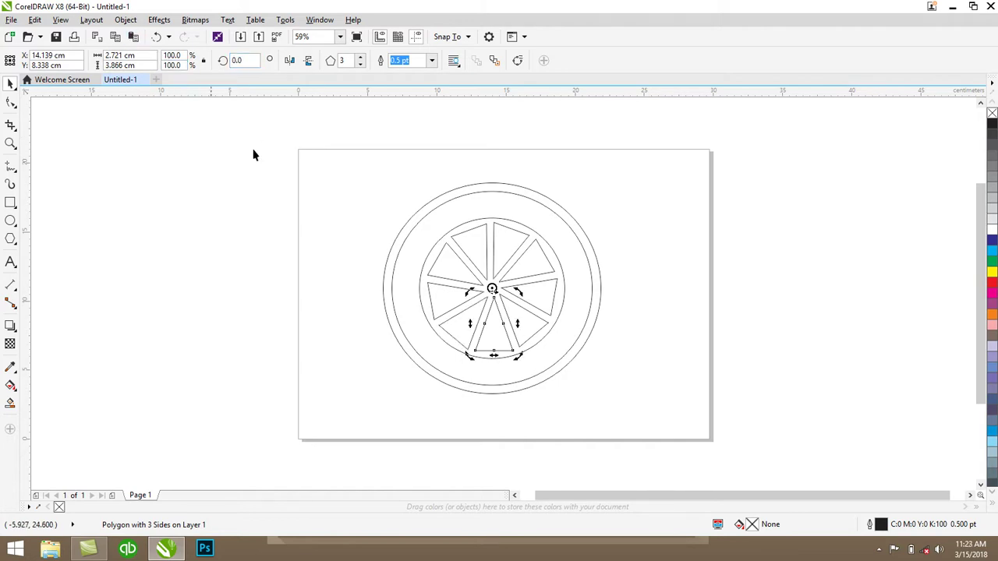
Step: Select all nine triangles inside the inner circle and weld them into one curve
{"action": "left_click", "coordinate": [450, 323]}
{"action": "left_click", "coordinate": [511, 314]}
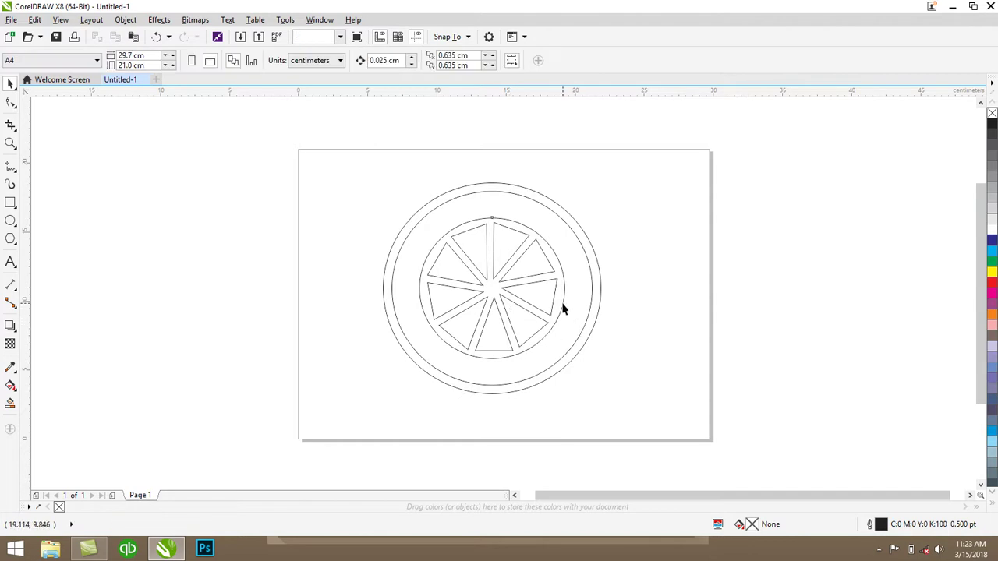
{"action": "left_click", "coordinate": [564, 309]}
{"action": "left_click", "coordinate": [501, 283]}
{"action": "left_click_drag", "start_coordinate": [627, 215], "coordinate": [430, 357]}
{"action": "left_click", "coordinate": [455, 301], "text": "shift"}
{"action": "left_click", "coordinate": [624, 276]}
{"action": "left_click_drag", "start_coordinate": [650, 199], "coordinate": [424, 379]}
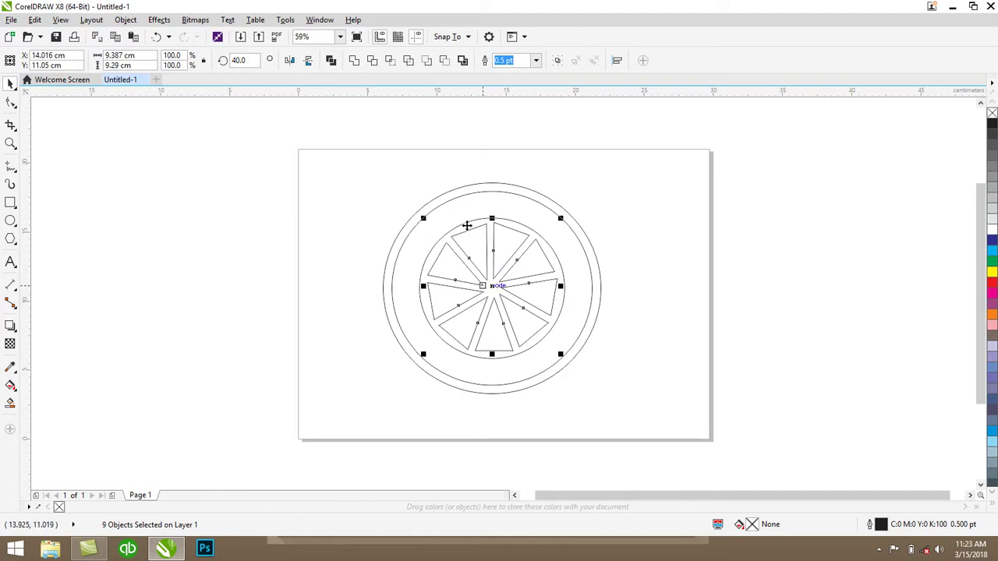
{"action": "left_click", "coordinate": [354, 61]}
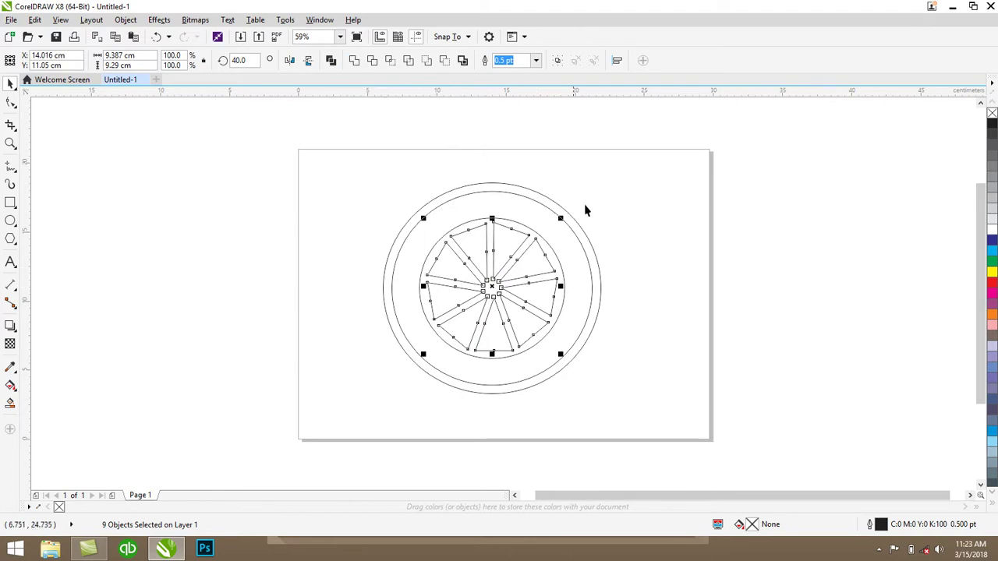
{"action": "key", "text": "ctrl+l"}
Step: Add a smaller concentric copy of the inner circle, about 8.9 by 8.7 cm, crossing the outer edges of the triangles
{"action": "left_click", "coordinate": [555, 245]}
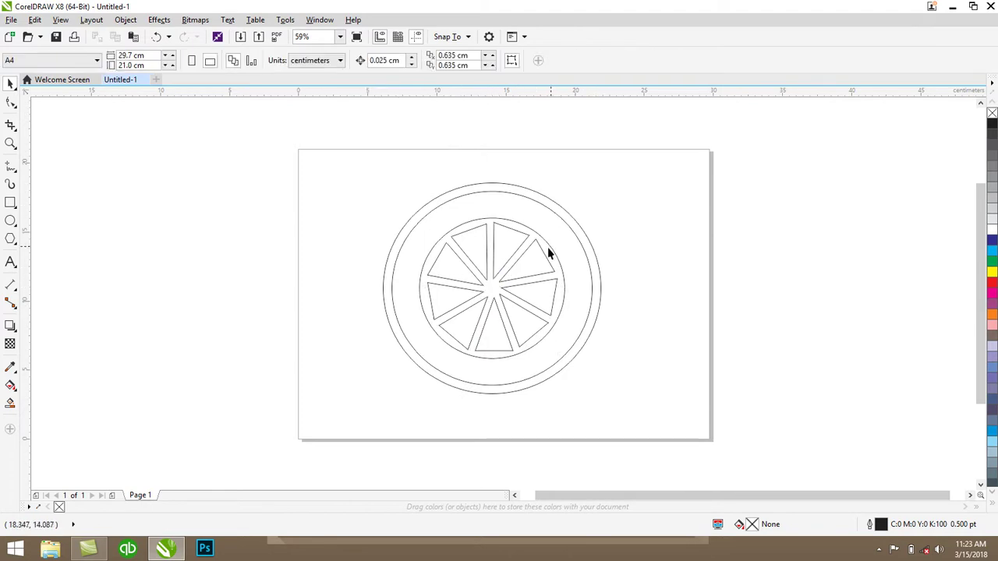
{"action": "left_click", "coordinate": [552, 251]}
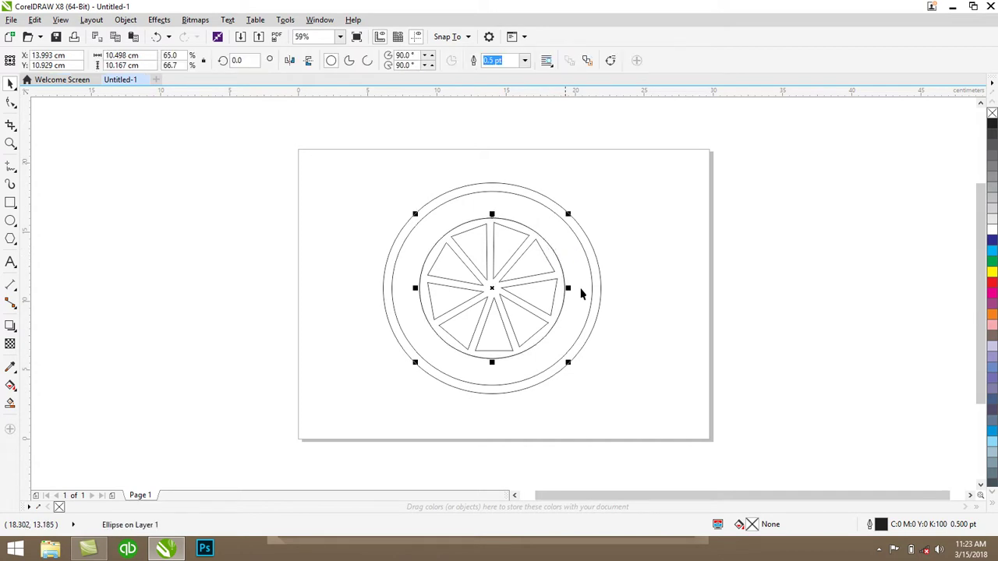
{"action": "left_click_drag", "start_coordinate": [571, 362], "coordinate": [560, 353]}
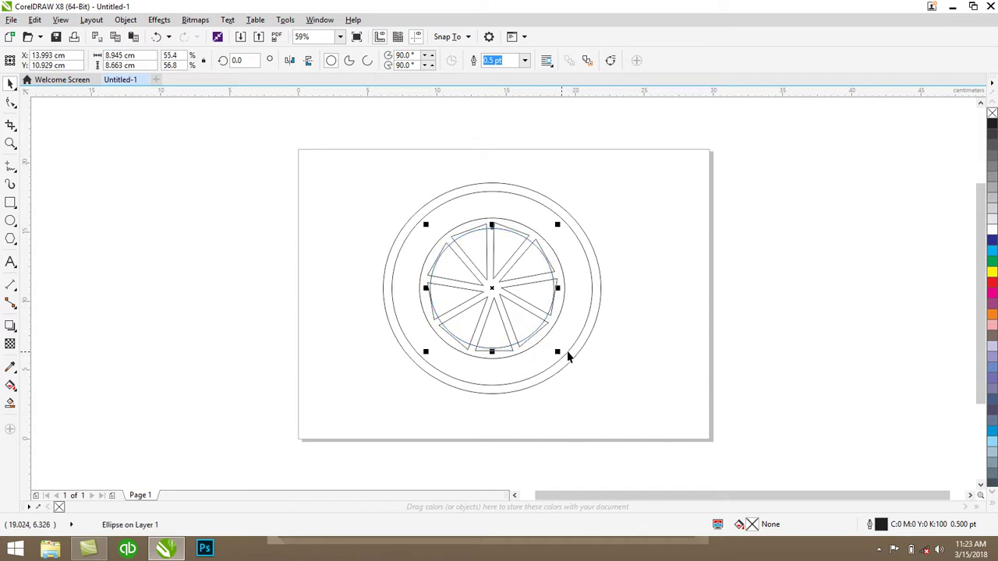
Step: Intersect the triangle curve with the new smallest circle
{"action": "scroll", "coordinate": [522, 215], "scroll_direction": "up", "scroll_amount": 3}
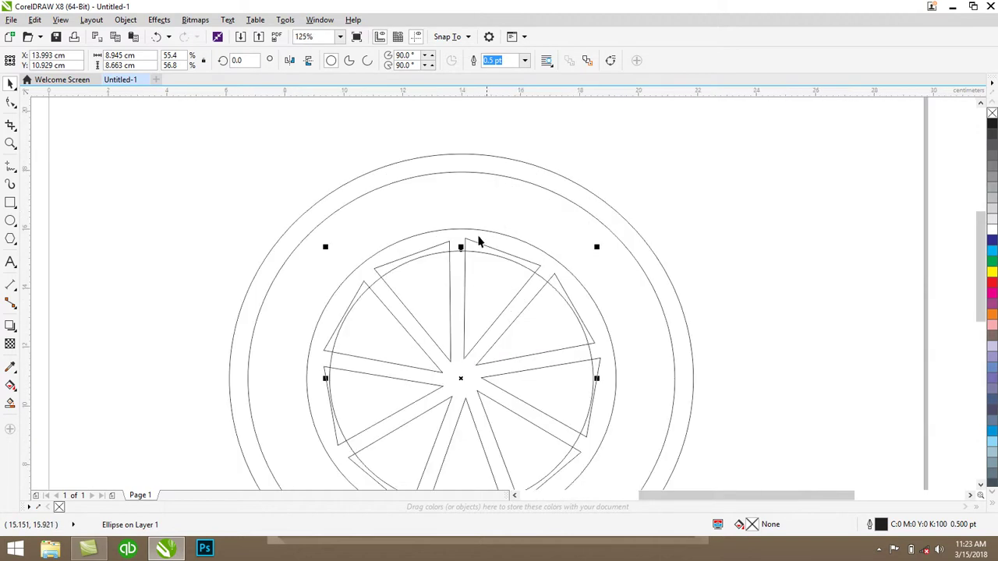
{"action": "left_click", "coordinate": [440, 252], "text": "shift"}
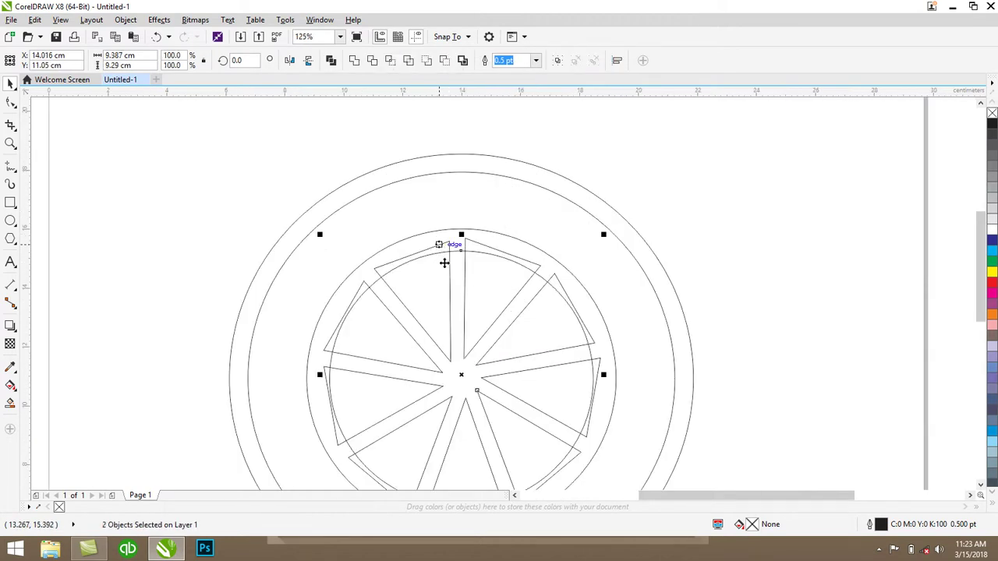
{"action": "left_click", "coordinate": [391, 61]}
Step: Delete the original straight-edged triangle curve and the smallest circle, keeping only the wedges with rounded outer edges
{"action": "left_click", "coordinate": [477, 249]}
{"action": "left_click", "coordinate": [479, 245]}
{"action": "left_click", "coordinate": [475, 248]}
{"action": "left_click", "coordinate": [475, 244]}
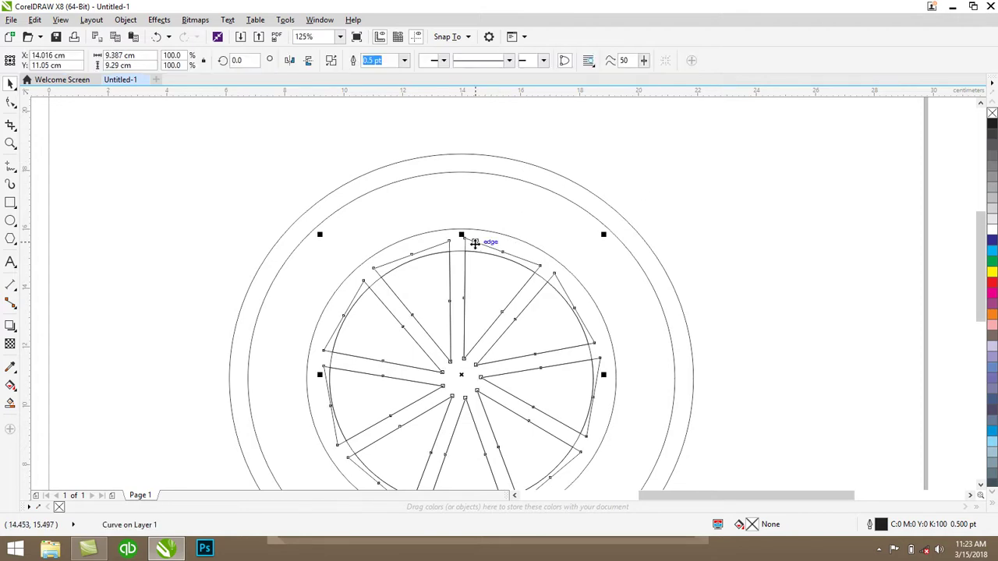
{"action": "left_click", "coordinate": [475, 249]}
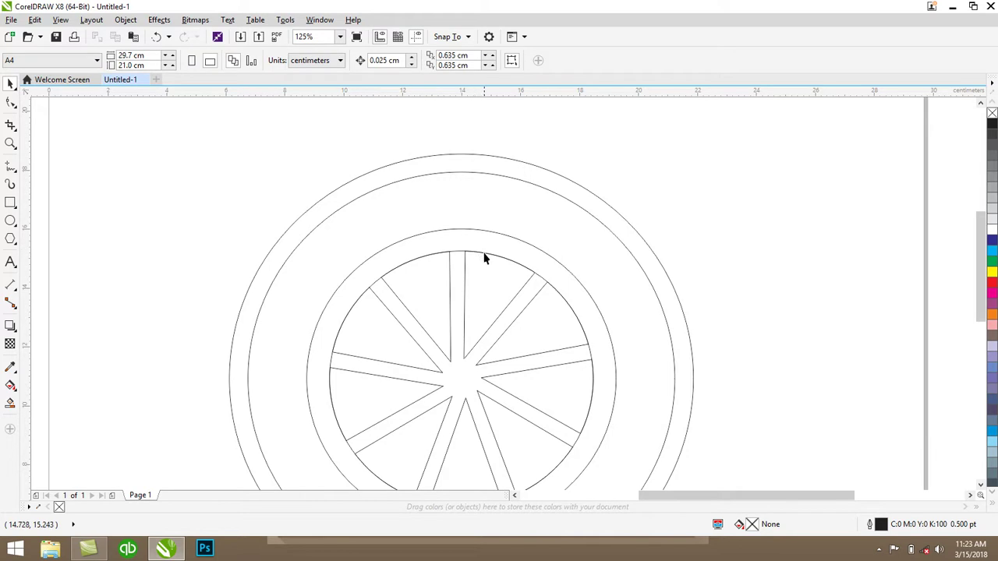
{"action": "left_click", "coordinate": [484, 254]}
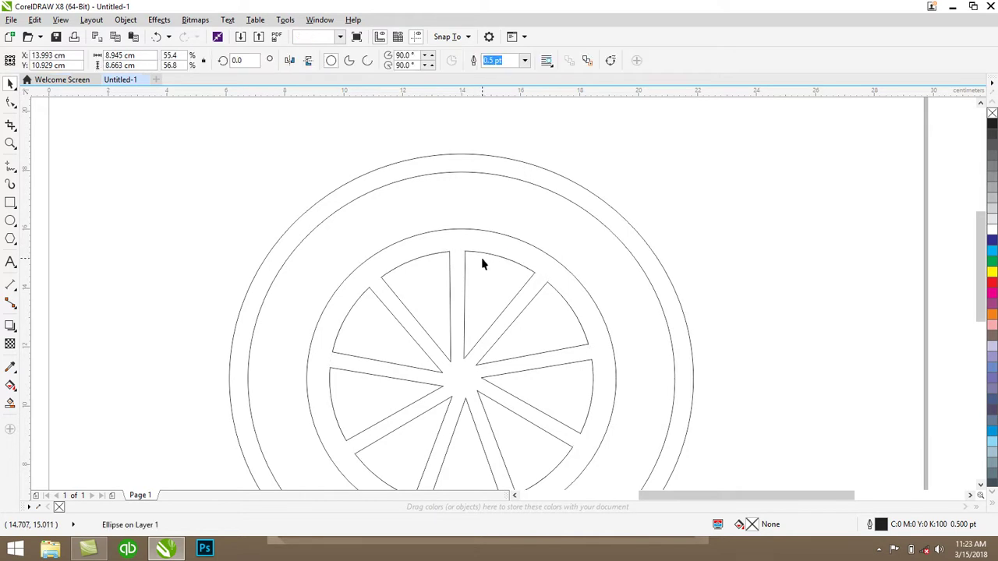
{"action": "left_click", "coordinate": [482, 257]}
{"action": "key", "text": "shift+F4"}
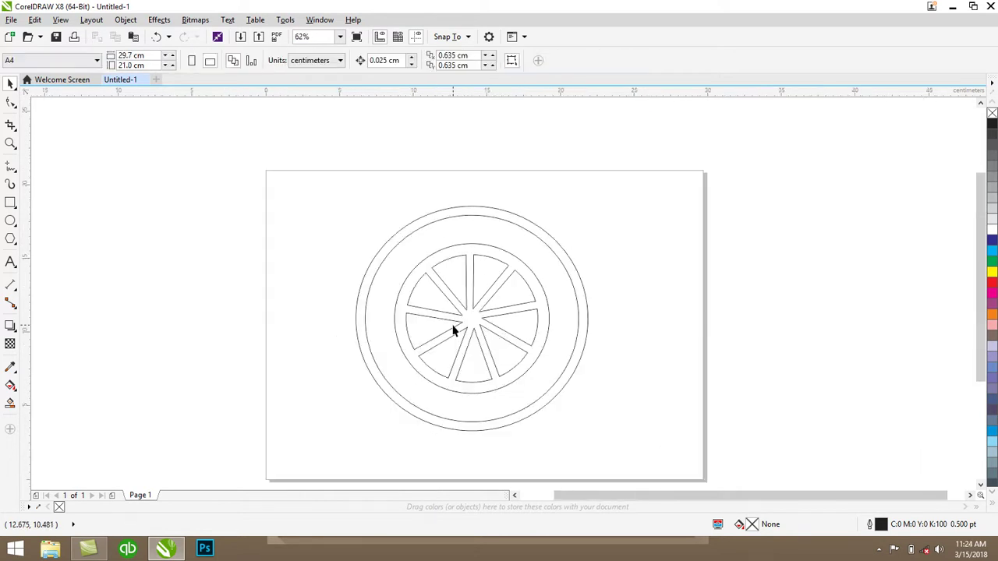
Step: Make a concentric copy of the second-largest circle as a hub about 1.17 by 1.13 cm between the wedge tips
{"action": "left_click", "coordinate": [528, 273]}
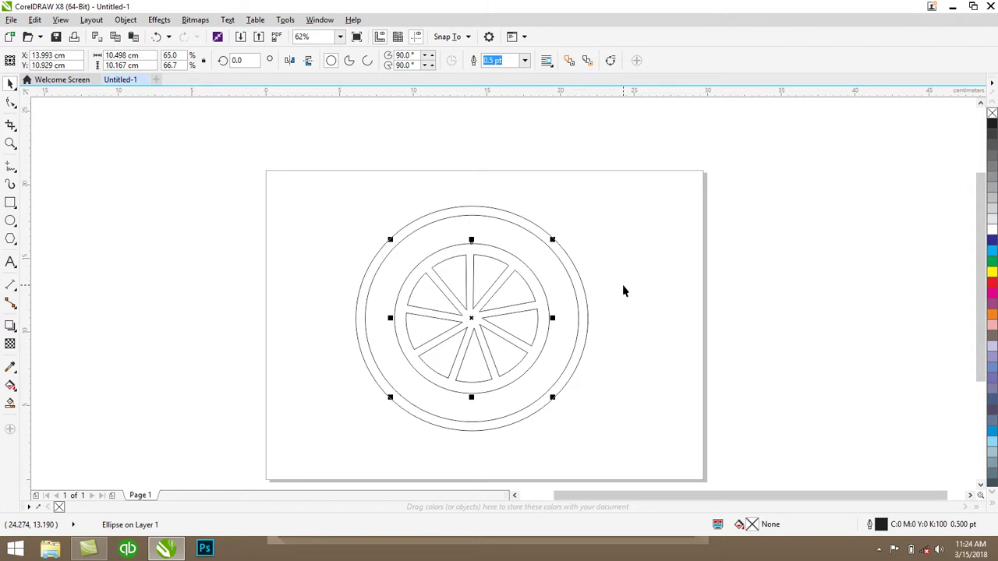
{"action": "left_click", "coordinate": [591, 272]}
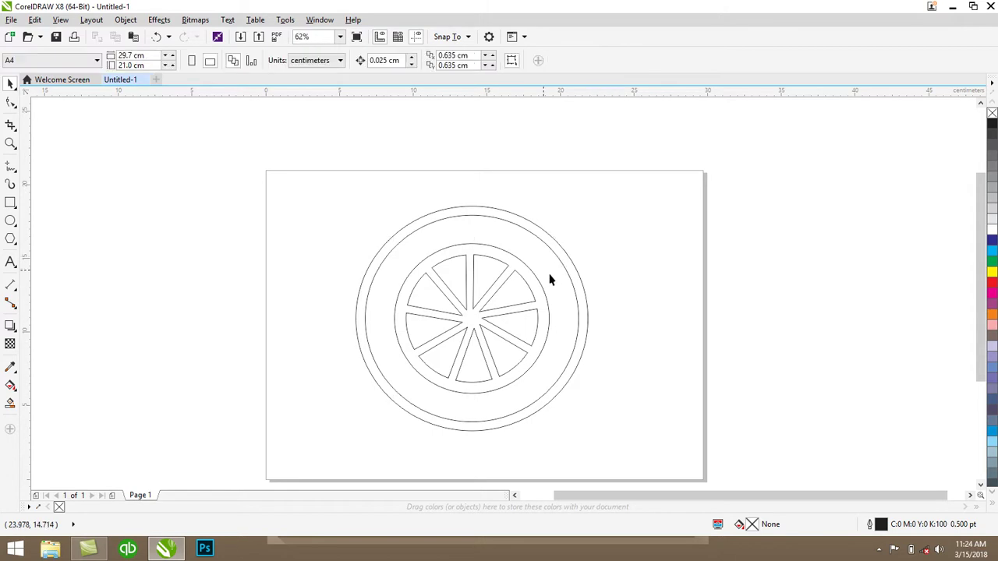
{"action": "left_click", "coordinate": [570, 287]}
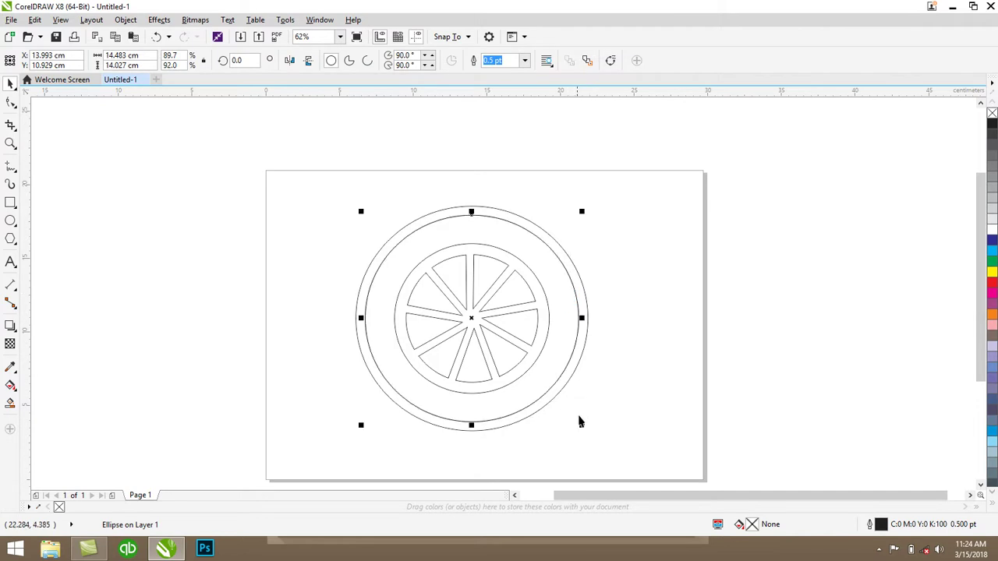
{"action": "left_click_drag", "start_coordinate": [584, 425], "coordinate": [485, 346]}
{"action": "scroll", "coordinate": [480, 347], "scroll_direction": "up", "scroll_amount": 2}
{"action": "left_click_drag", "start_coordinate": [479, 276], "coordinate": [538, 287]}
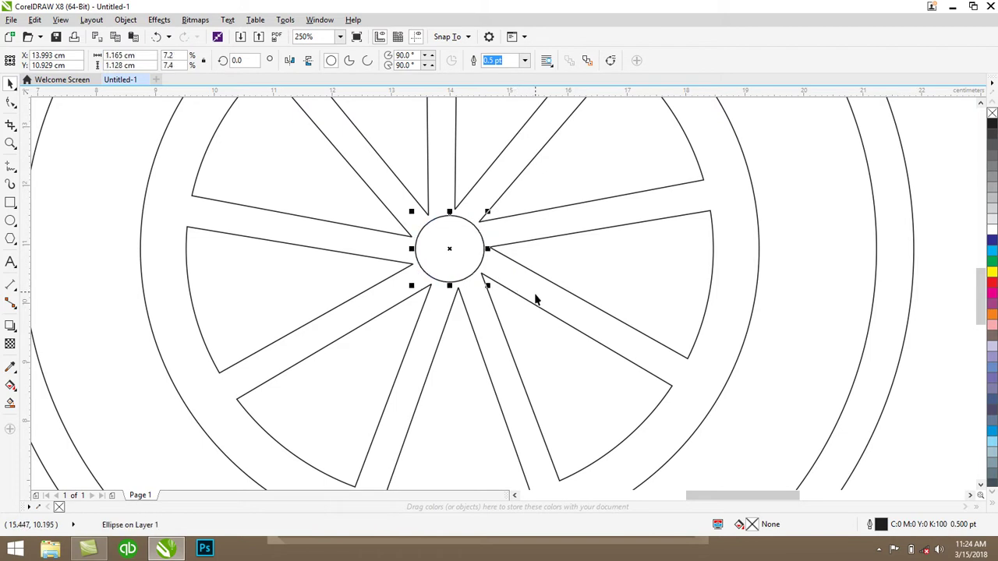
Step: Fill the small hub circle with dark grey
{"action": "left_click", "coordinate": [993, 123]}
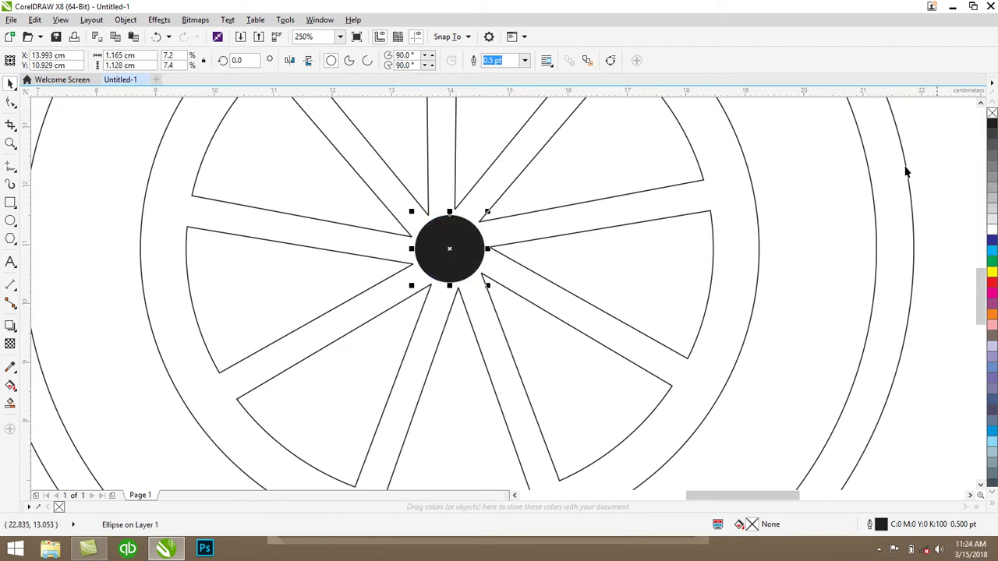
{"action": "left_click", "coordinate": [992, 141]}
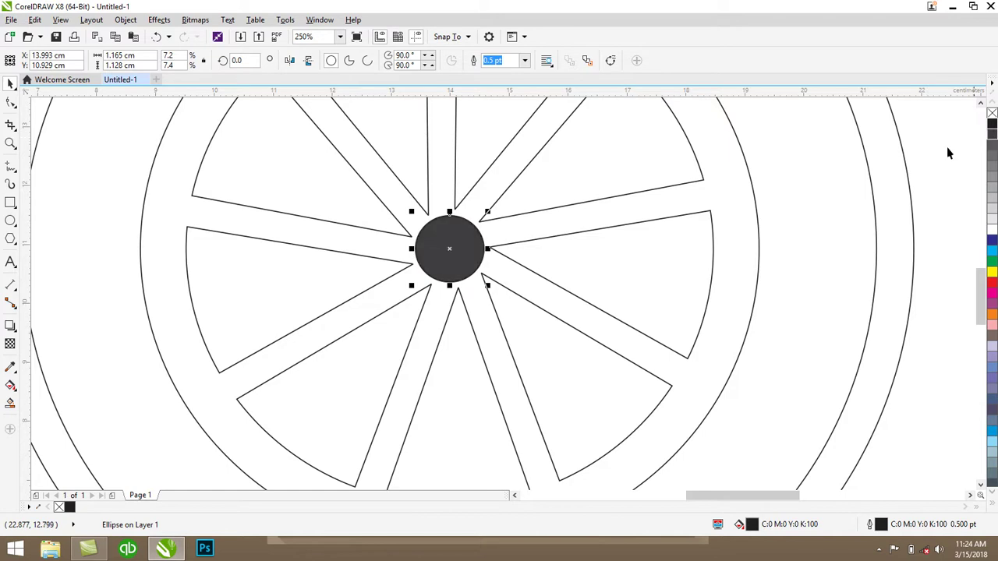
{"action": "left_click", "coordinate": [908, 138]}
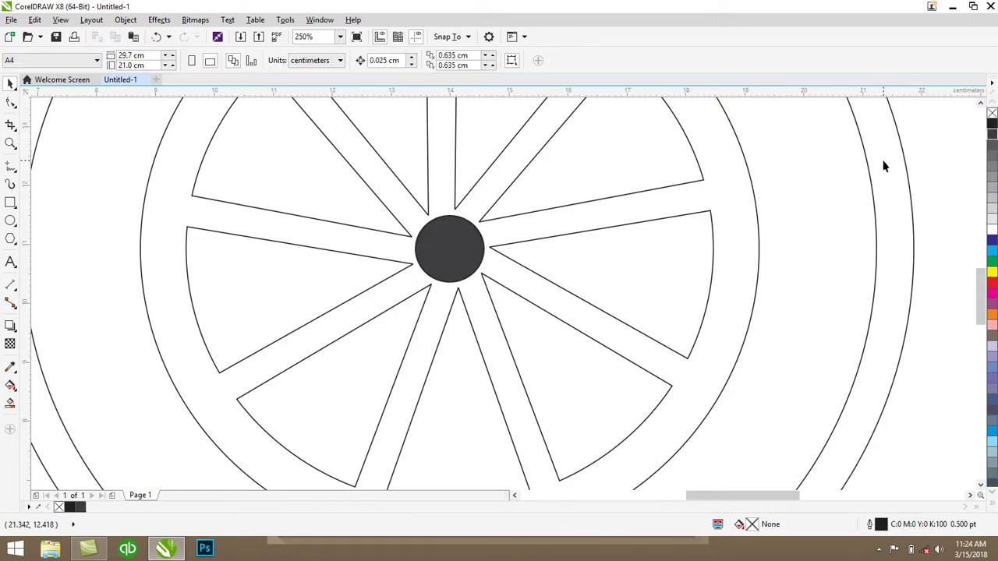
Step: Fill the outermost circle with 80% black and the next circle inward with solid black
{"action": "left_click", "coordinate": [875, 146]}
{"action": "scroll", "coordinate": [875, 146], "scroll_direction": "down", "scroll_amount": 4}
{"action": "left_click_drag", "start_coordinate": [902, 494], "coordinate": [945, 493]}
{"action": "left_click_drag", "start_coordinate": [977, 383], "coordinate": [974, 324]}
{"action": "left_click", "coordinate": [796, 246]}
{"action": "left_click", "coordinate": [538, 212]}
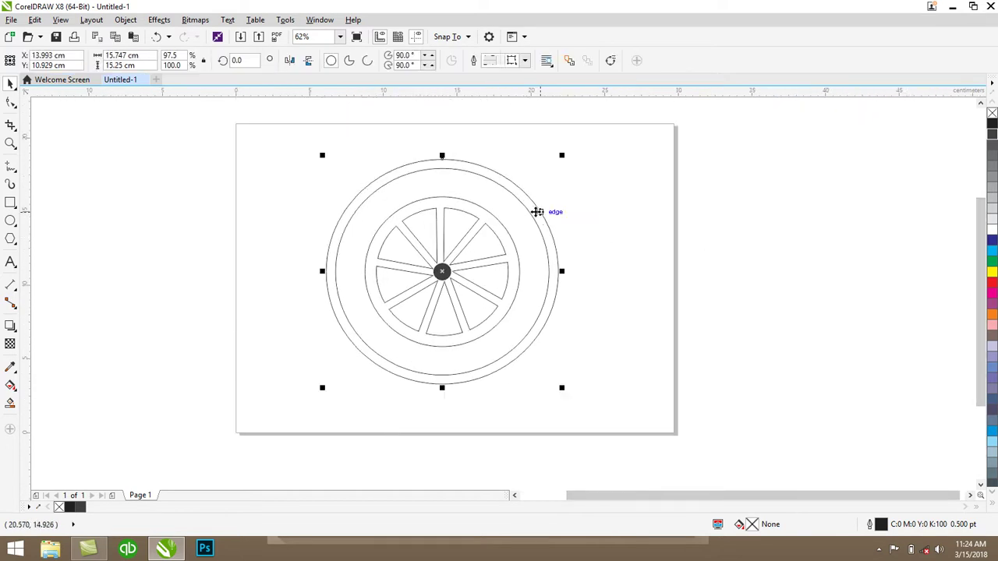
{"action": "left_click", "coordinate": [992, 145]}
{"action": "left_click", "coordinate": [790, 197]}
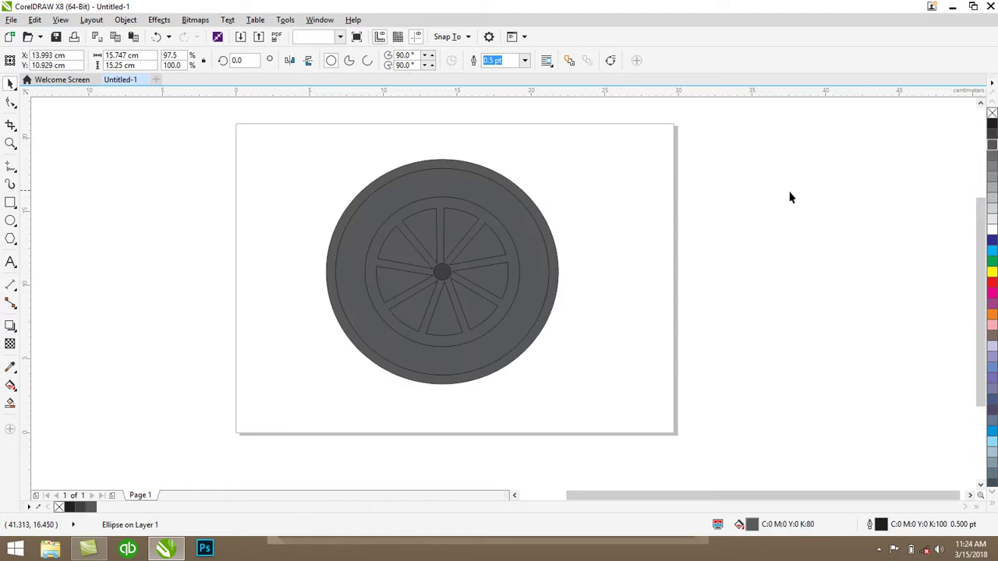
{"action": "left_click", "coordinate": [512, 209]}
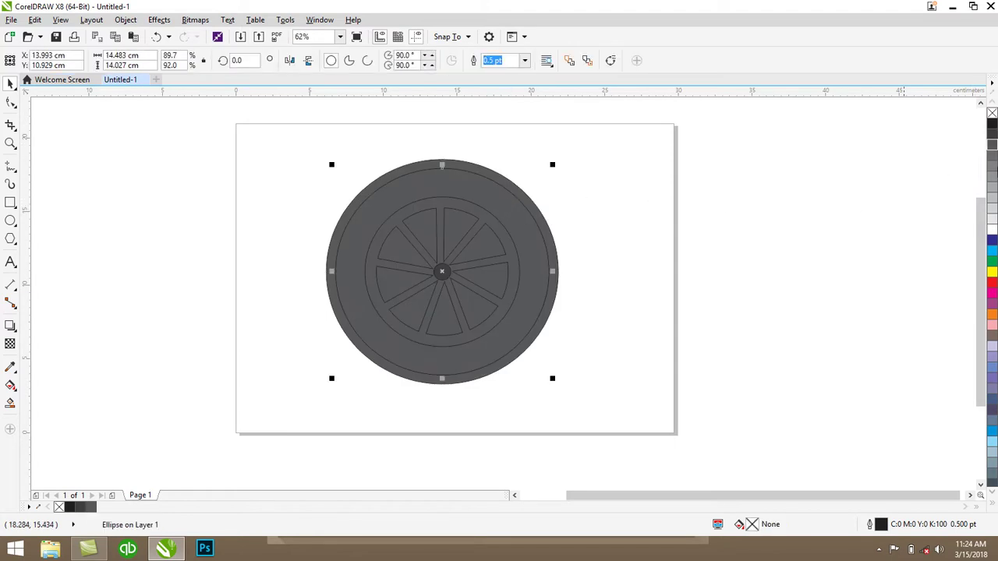
{"action": "left_click", "coordinate": [992, 126]}
{"action": "left_click", "coordinate": [838, 202]}
Step: Fill the wedge curve with 40% black and the rim circle around the wedges with medium grey
{"action": "left_click", "coordinate": [488, 251]}
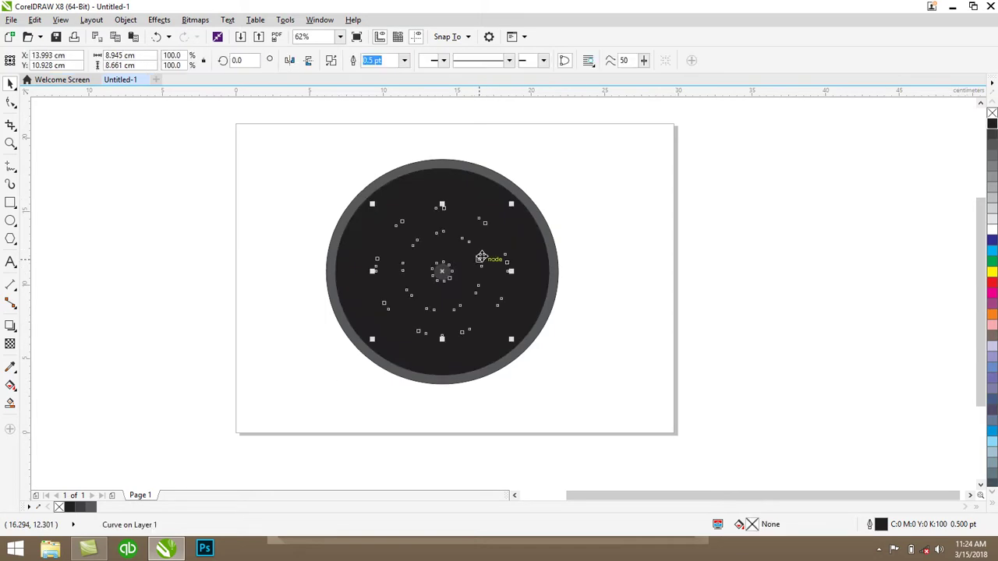
{"action": "left_click", "coordinate": [993, 191]}
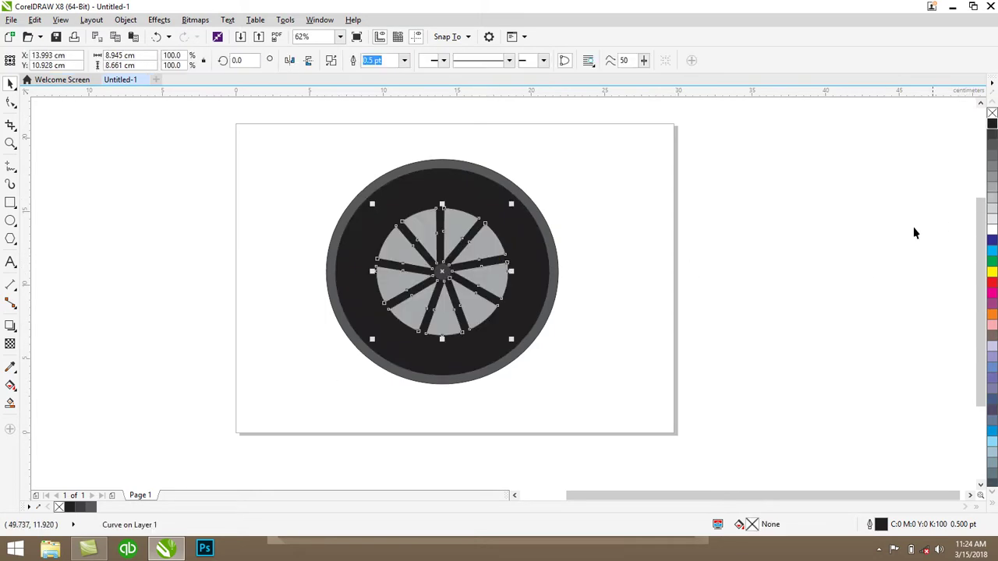
{"action": "left_click", "coordinate": [893, 230]}
{"action": "left_click", "coordinate": [501, 226]}
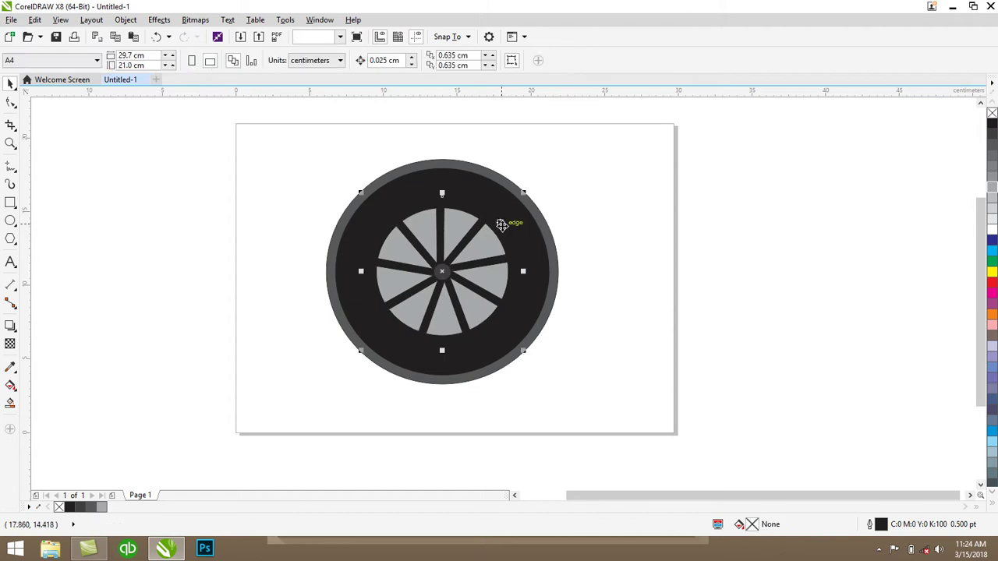
{"action": "left_click", "coordinate": [992, 181]}
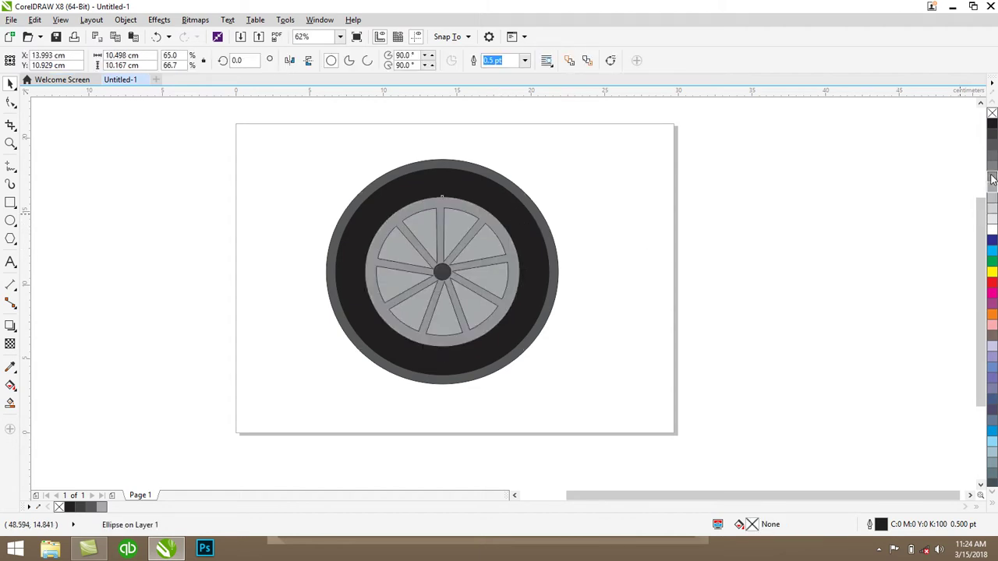
{"action": "key", "text": "Escape"}
Step: Change the fill of the wedges between the spokes to white
{"action": "left_click", "coordinate": [447, 234]}
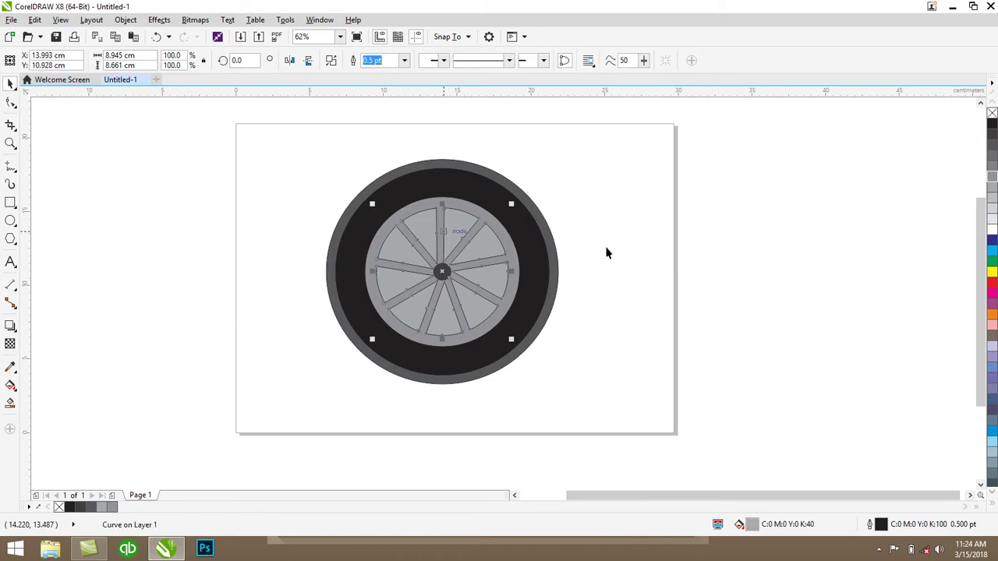
{"action": "left_click", "coordinate": [988, 229]}
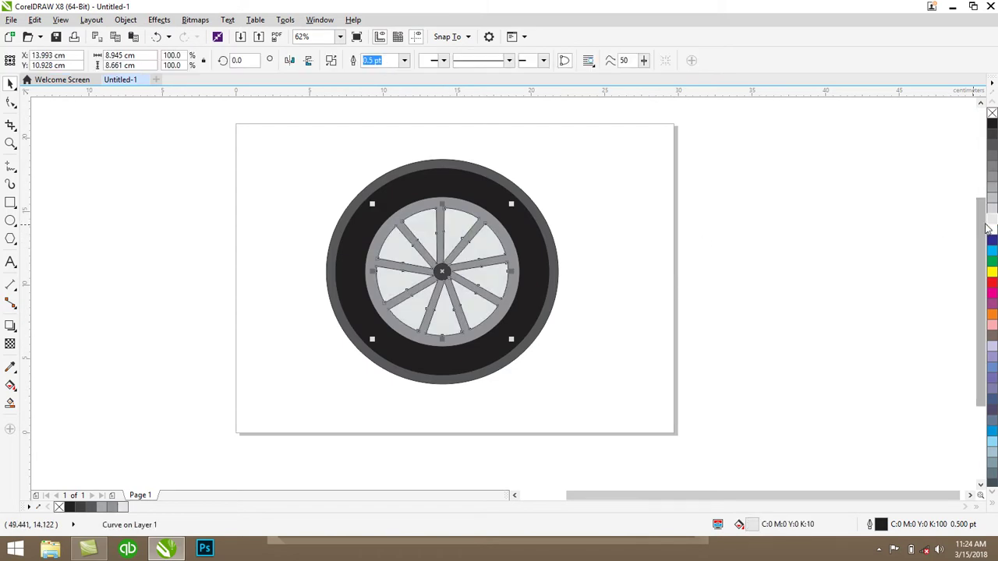
{"action": "left_click", "coordinate": [816, 251]}
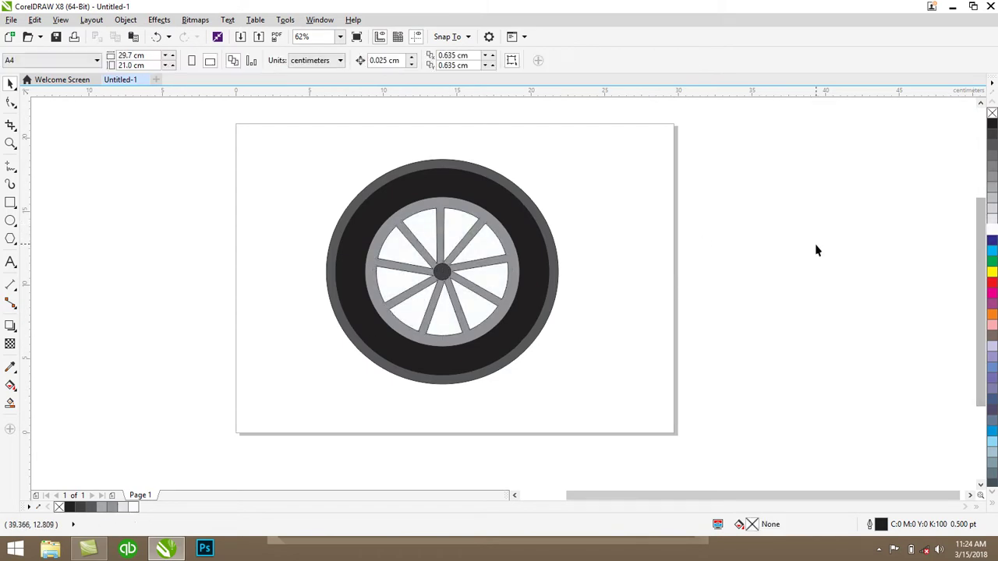
Step: Enlarge the hub circle about its centre to about 1.33 by 1.29 cm and nudge it slightly left to meet the wedge tips
{"action": "left_click", "coordinate": [441, 271]}
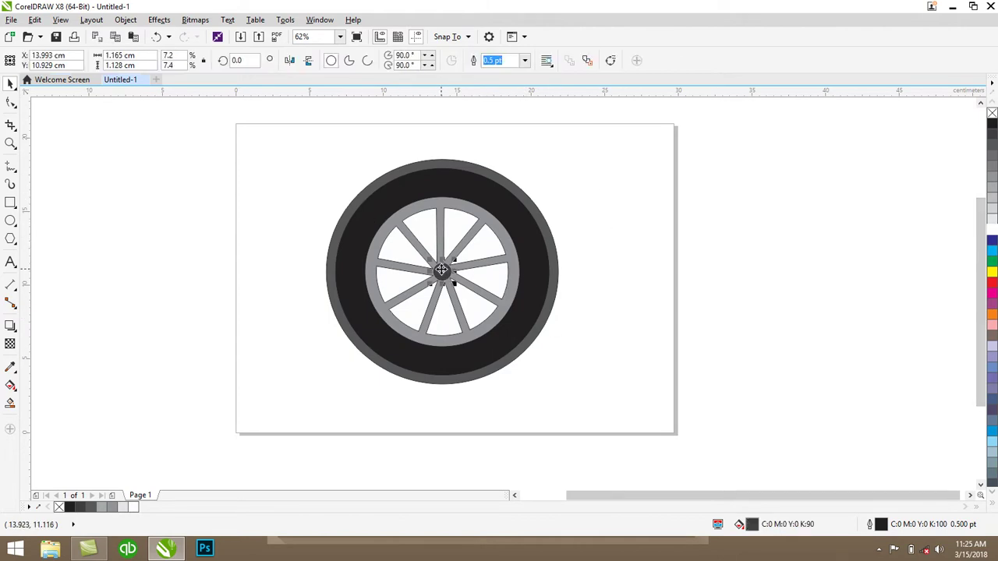
{"action": "scroll", "coordinate": [451, 265], "scroll_direction": "up", "scroll_amount": 1}
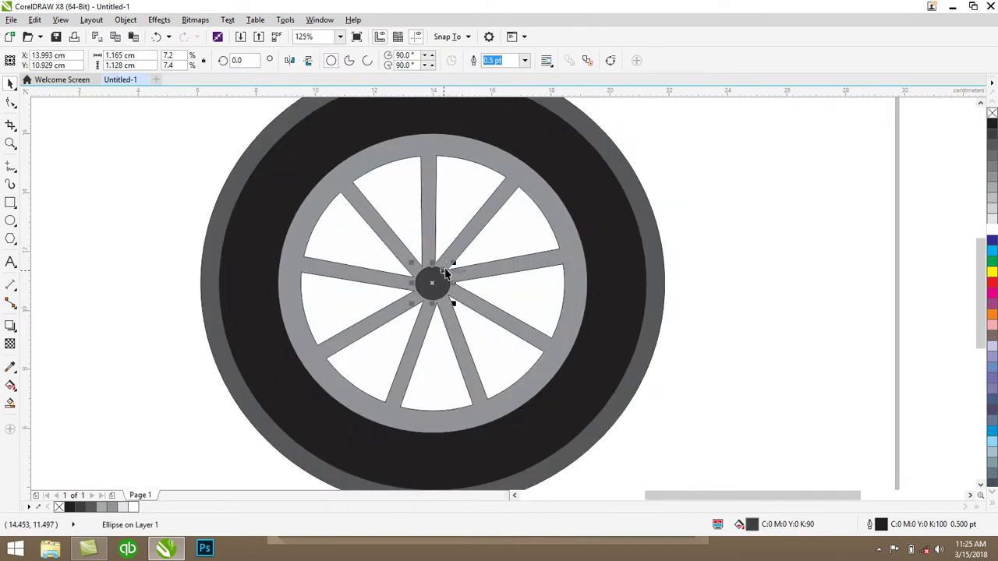
{"action": "scroll", "coordinate": [447, 273], "scroll_direction": "up", "scroll_amount": 1}
{"action": "scroll", "coordinate": [449, 273], "scroll_direction": "up", "scroll_amount": 1}
{"action": "scroll", "coordinate": [463, 272], "scroll_direction": "up", "scroll_amount": 1}
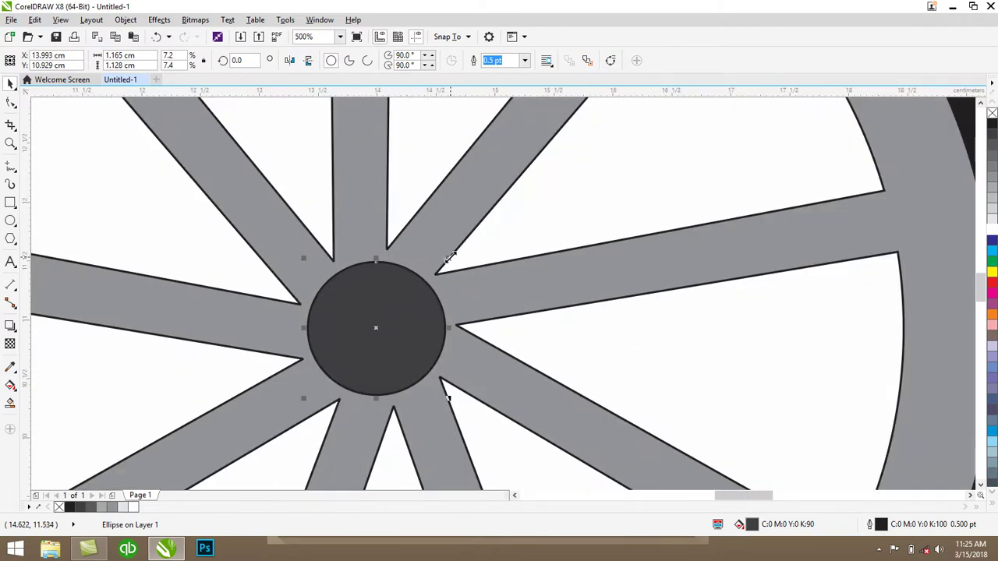
{"action": "left_click_drag", "start_coordinate": [451, 256], "coordinate": [476, 249]}
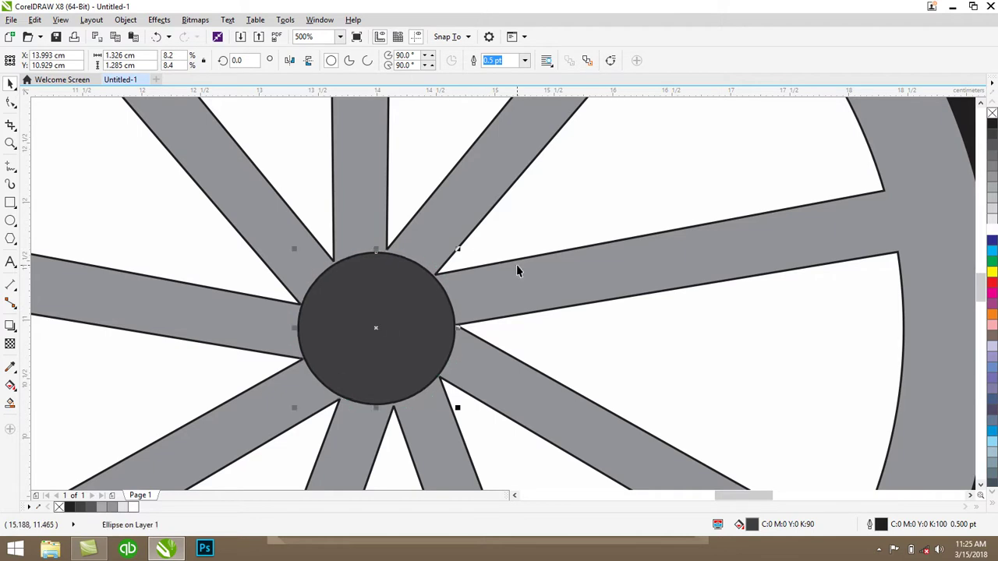
{"action": "key", "text": "Left"}
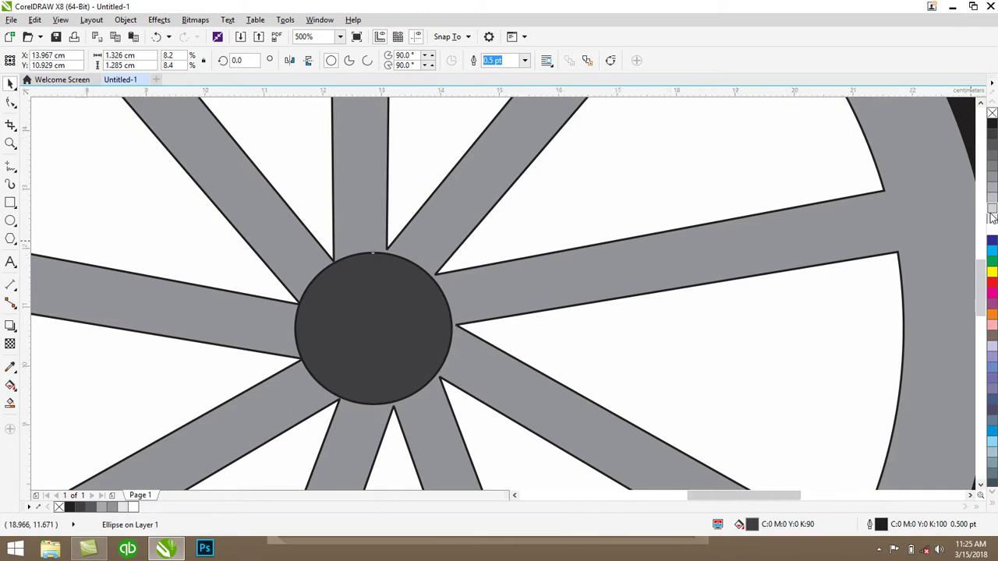
Step: Fill the hub circle with 40% black
{"action": "key", "text": "F3"}
{"action": "key", "text": "F3"}
{"action": "scroll", "coordinate": [916, 252], "scroll_direction": "down", "scroll_amount": 1}
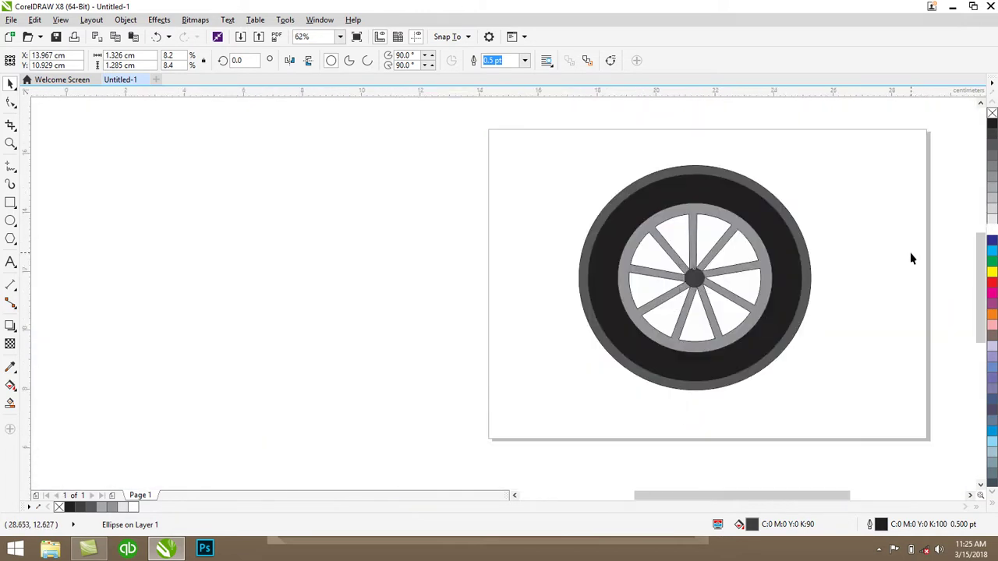
{"action": "scroll", "coordinate": [910, 252], "scroll_direction": "up", "scroll_amount": 1}
{"action": "scroll", "coordinate": [874, 267], "scroll_direction": "down", "scroll_amount": 1}
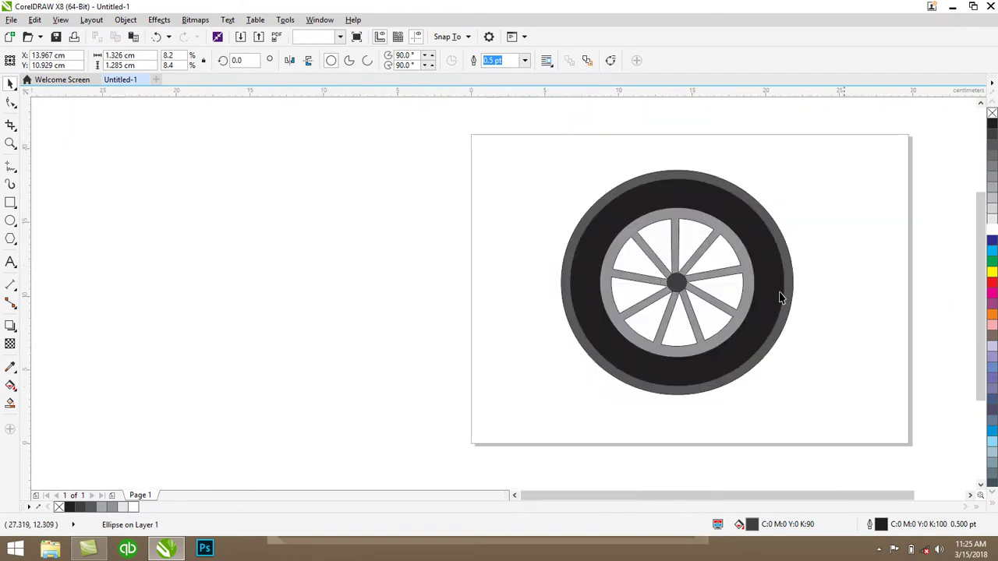
{"action": "left_click", "coordinate": [850, 277]}
{"action": "left_click", "coordinate": [969, 496]}
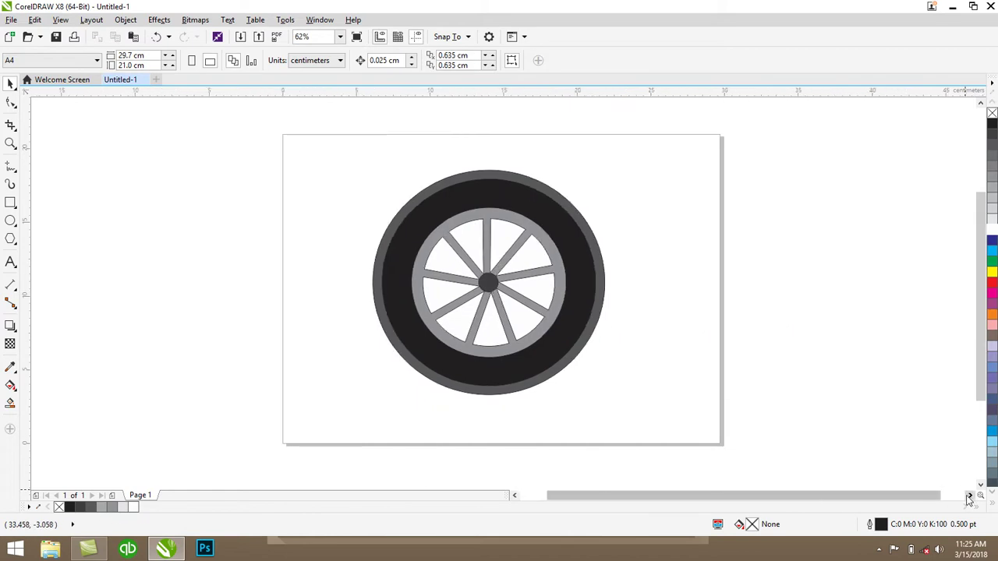
{"action": "left_click", "coordinate": [483, 285]}
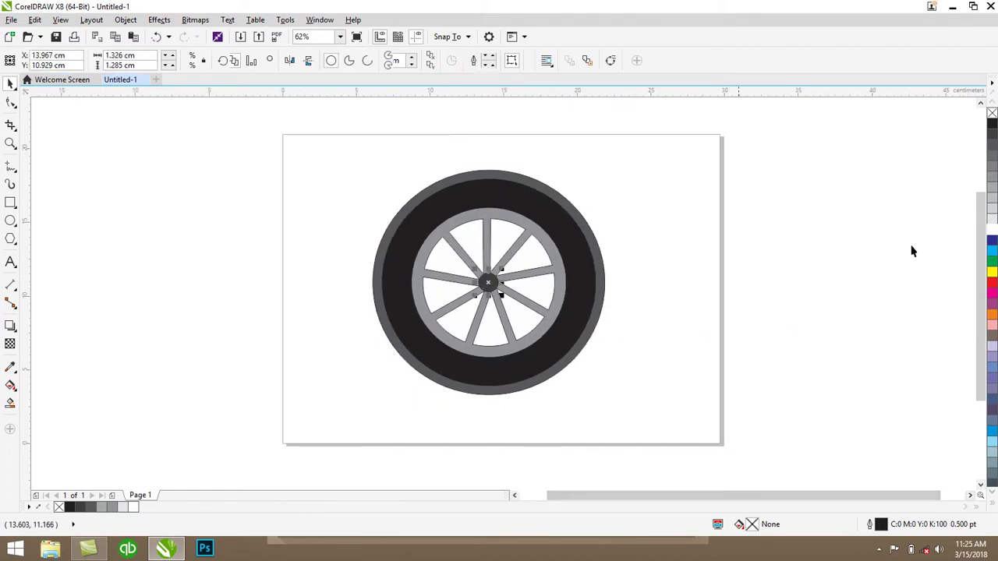
{"action": "left_click", "coordinate": [993, 208]}
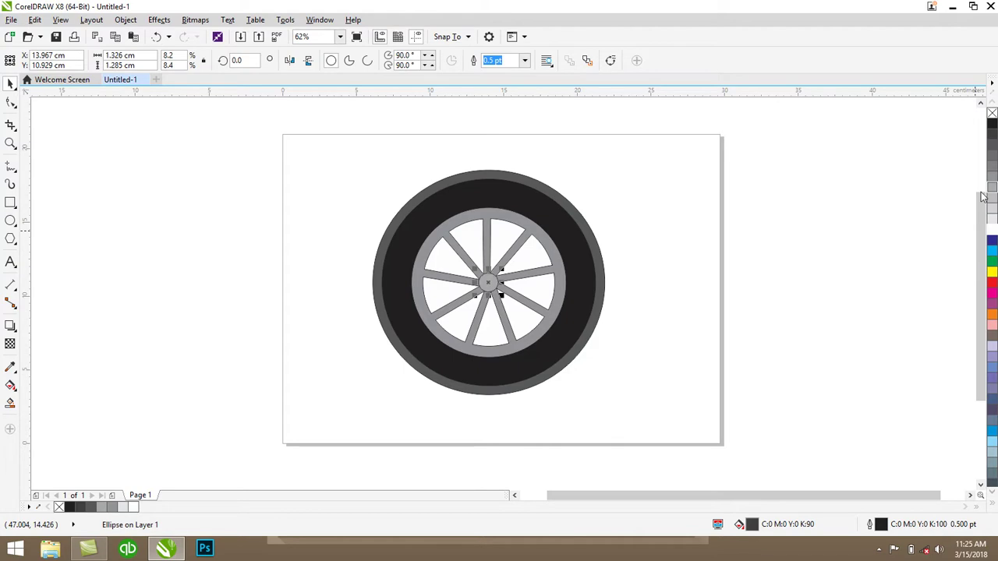
{"action": "key", "text": "Escape"}
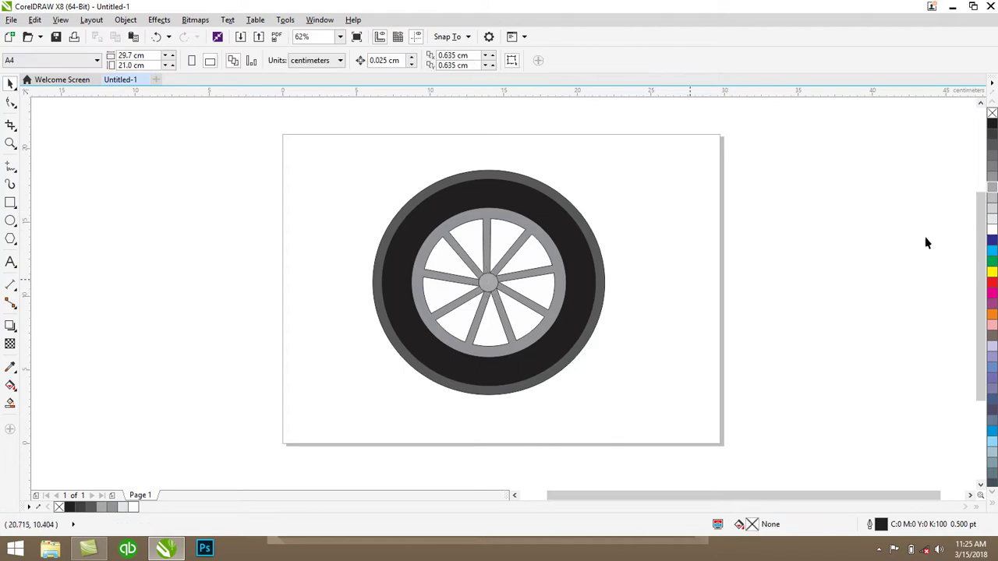
Step: Recolour the hub circle with a grey darker than the spokes
{"action": "left_click", "coordinate": [490, 283]}
{"action": "left_click", "coordinate": [993, 160]}
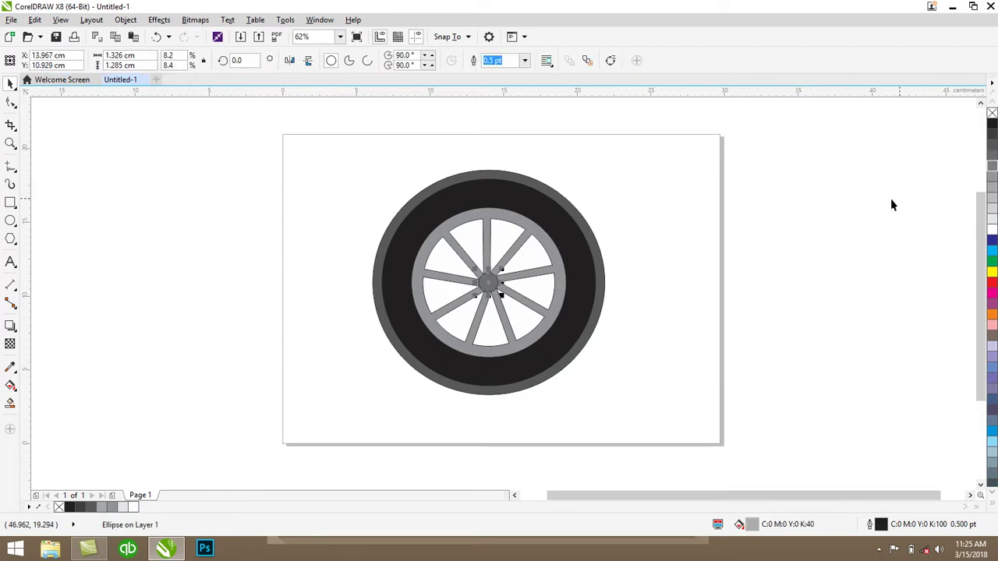
{"action": "left_click", "coordinate": [746, 283]}
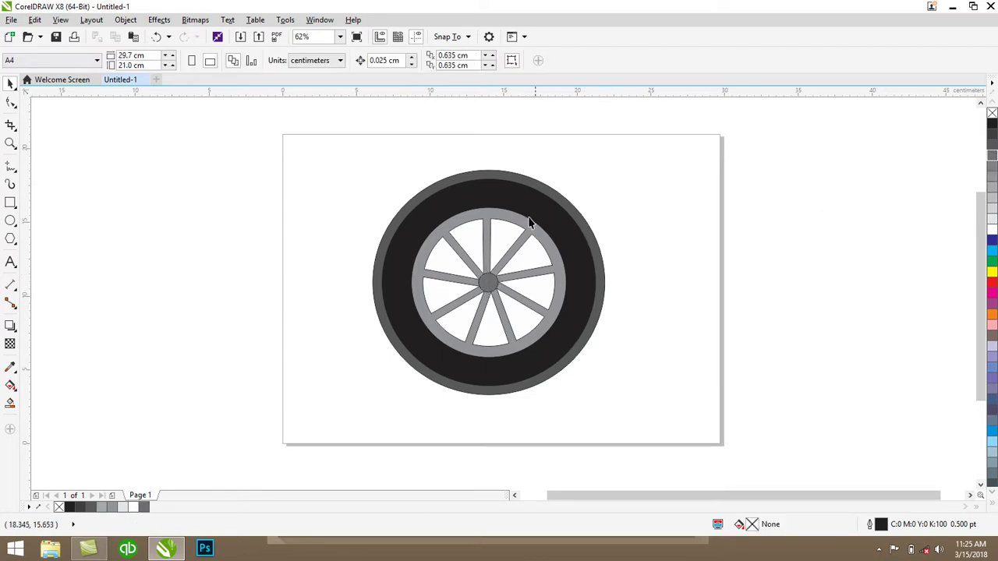
Step: Change the fill of the outermost tyre circle to 90% black
{"action": "scroll", "coordinate": [511, 231], "scroll_direction": "down", "scroll_amount": 1}
{"action": "scroll", "coordinate": [509, 234], "scroll_direction": "up", "scroll_amount": 1}
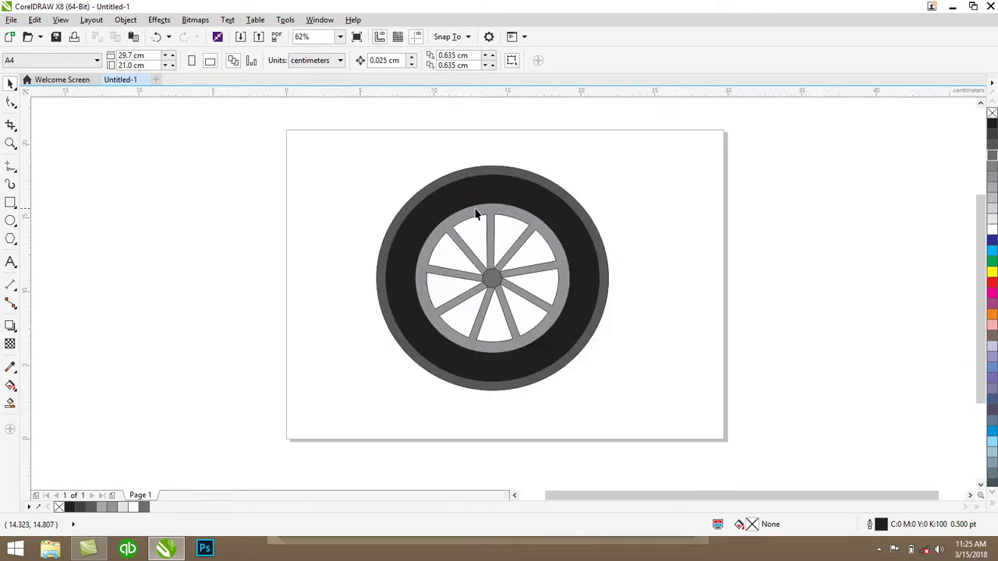
{"action": "left_click", "coordinate": [495, 170]}
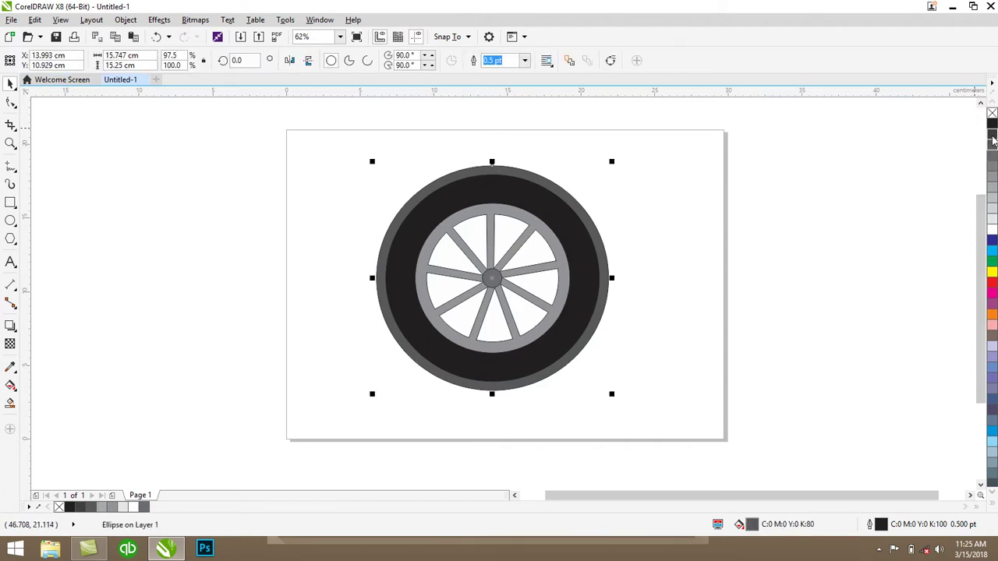
{"action": "left_click", "coordinate": [994, 139]}
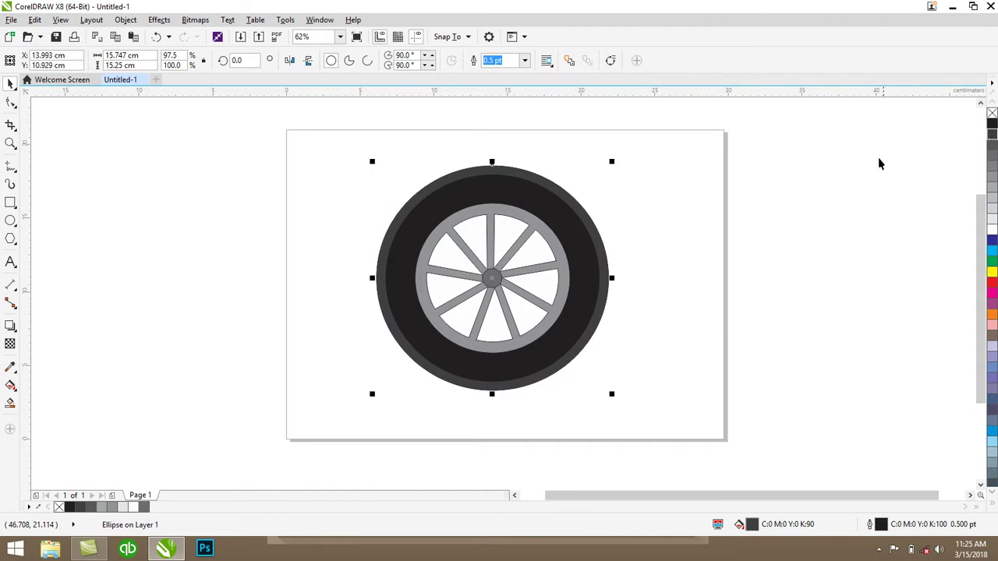
{"action": "key", "text": "Escape"}
Step: Group all the wheel parts and scale the group down to about 3.2 by 3.1 cm
{"action": "scroll", "coordinate": [514, 311], "scroll_direction": "down", "scroll_amount": 2}
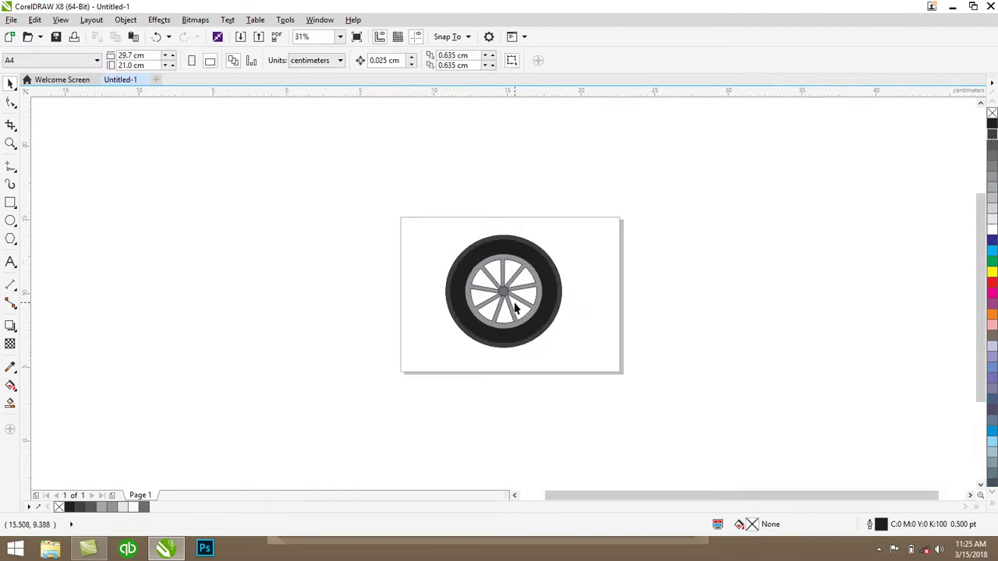
{"action": "scroll", "coordinate": [514, 309], "scroll_direction": "up", "scroll_amount": 2}
{"action": "left_click_drag", "start_coordinate": [682, 145], "coordinate": [291, 457]}
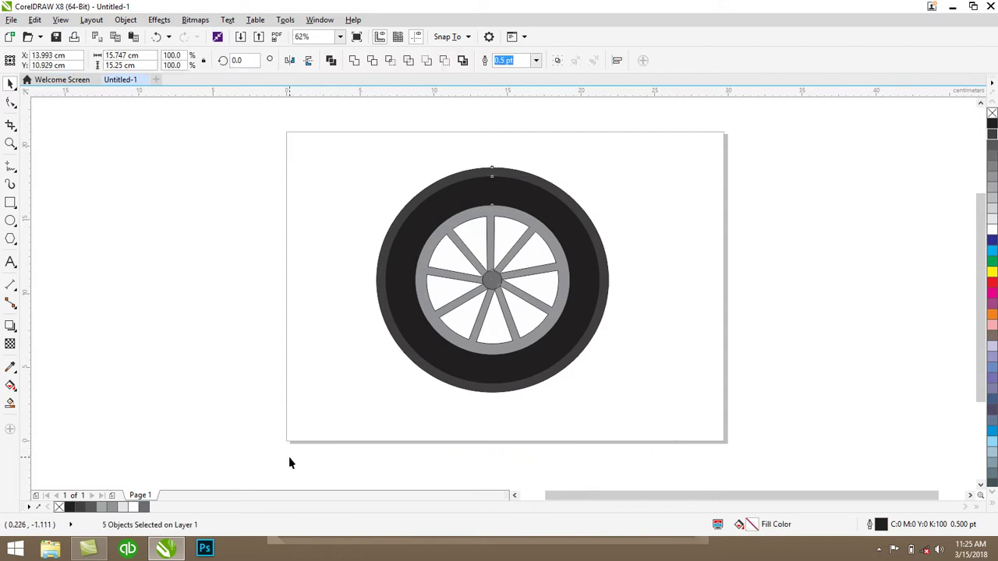
{"action": "key", "text": "ctrl+g"}
{"action": "left_click_drag", "start_coordinate": [612, 164], "coordinate": [618, 393]}
Step: Duplicate the wheel and arrange the pair in a row near the page's lower edge, with the right wheel at about X 21 cm, Y 4 cm
{"action": "key", "text": "ctrl+d"}
{"action": "left_click_drag", "start_coordinate": [675, 336], "coordinate": [312, 433]}
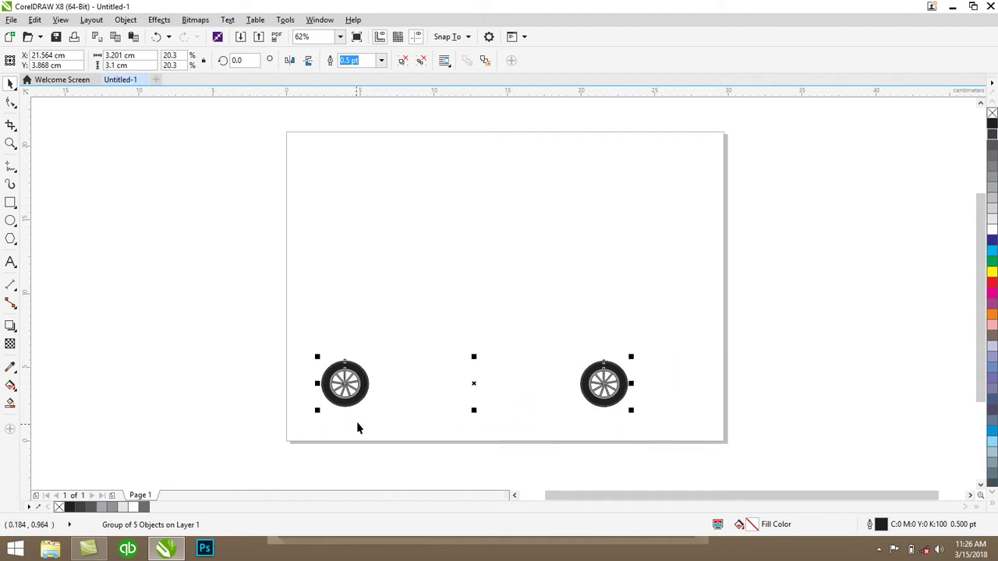
{"action": "left_click_drag", "start_coordinate": [347, 385], "coordinate": [384, 383]}
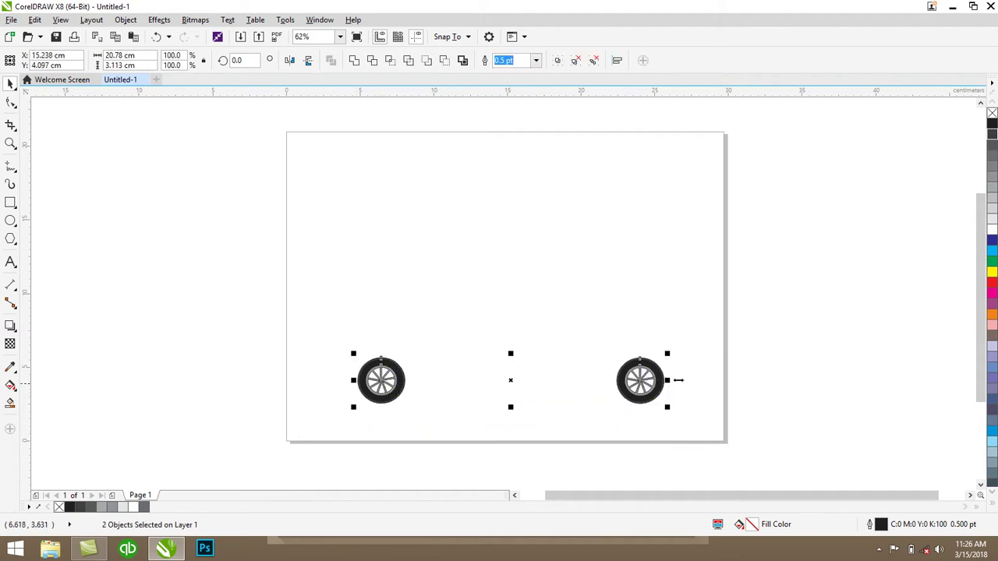
{"action": "left_click_drag", "start_coordinate": [659, 374], "coordinate": [614, 380]}
{"action": "left_click", "coordinate": [751, 372]}
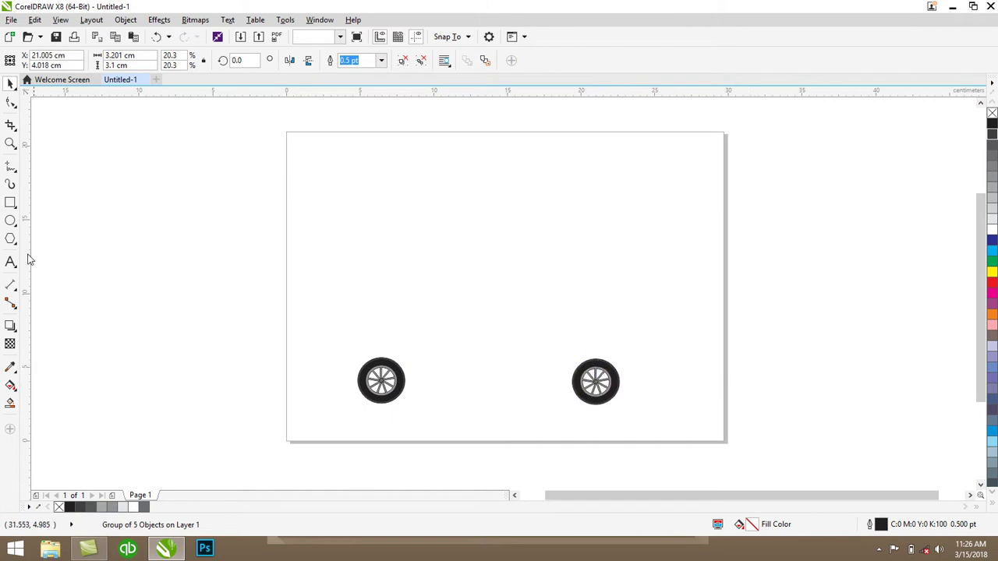
Step: Draw a closed straight-edged van body outline around the two wheels with the Pen tool, about 24.2 by 7 cm, with a sloping front
{"action": "left_click", "coordinate": [11, 169]}
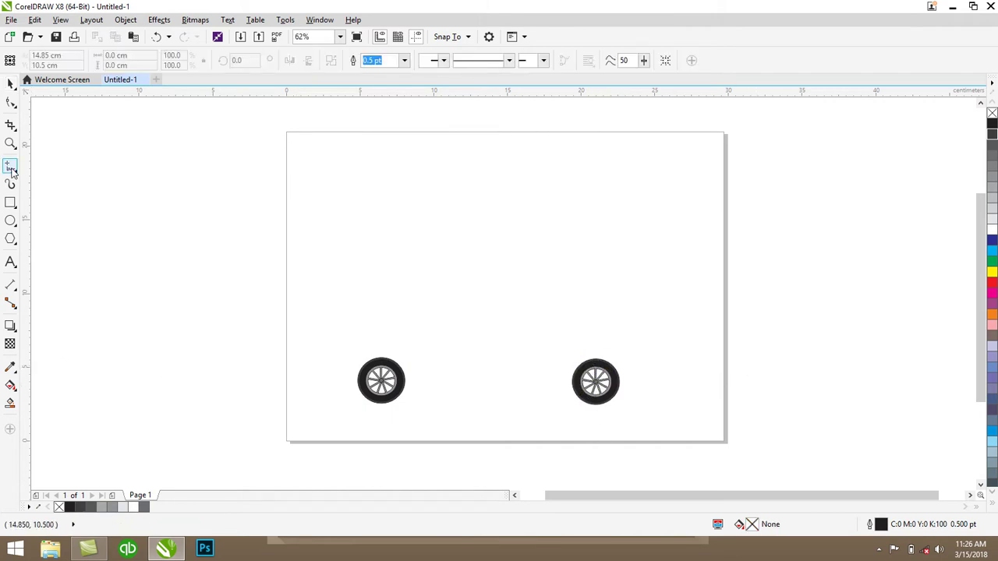
{"action": "left_click", "coordinate": [11, 170]}
{"action": "left_click", "coordinate": [50, 236]}
{"action": "left_click", "coordinate": [322, 396]}
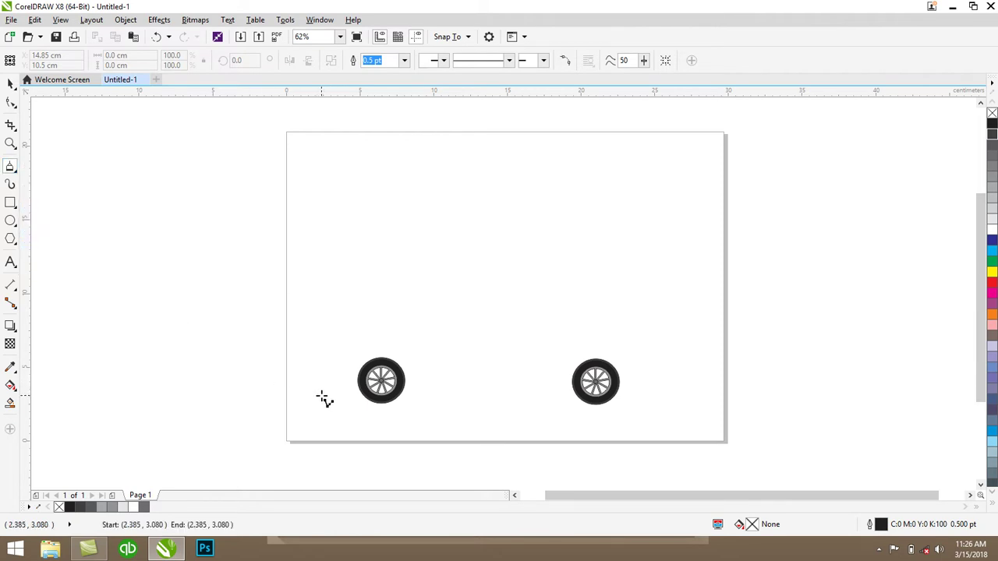
{"action": "left_click", "coordinate": [655, 395]}
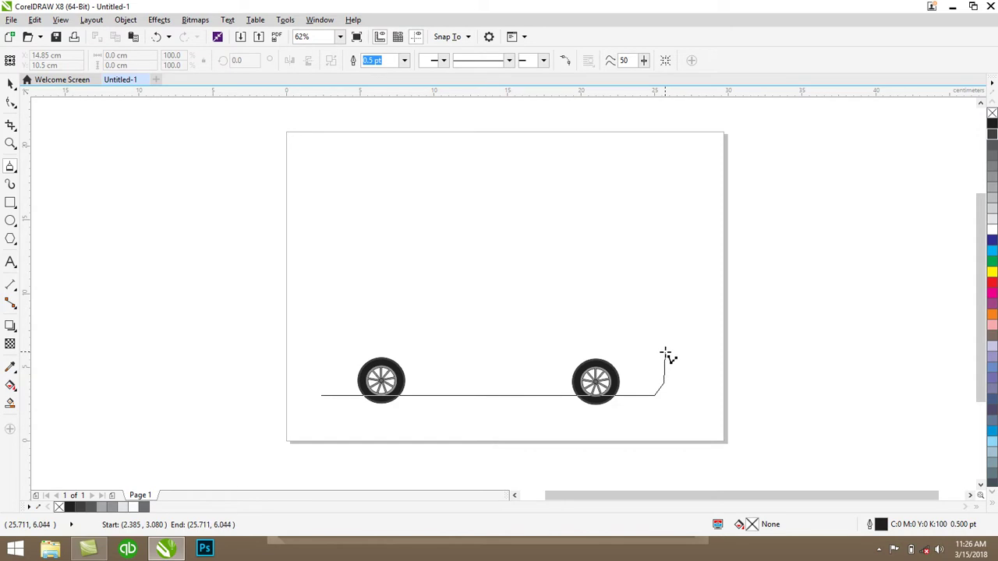
{"action": "left_click", "coordinate": [664, 353]}
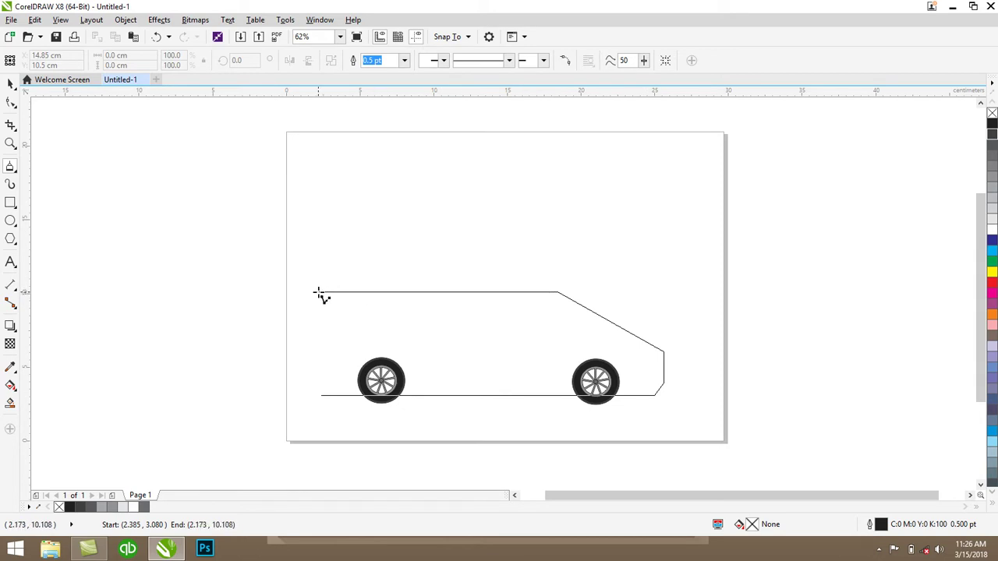
{"action": "left_click", "coordinate": [323, 292]}
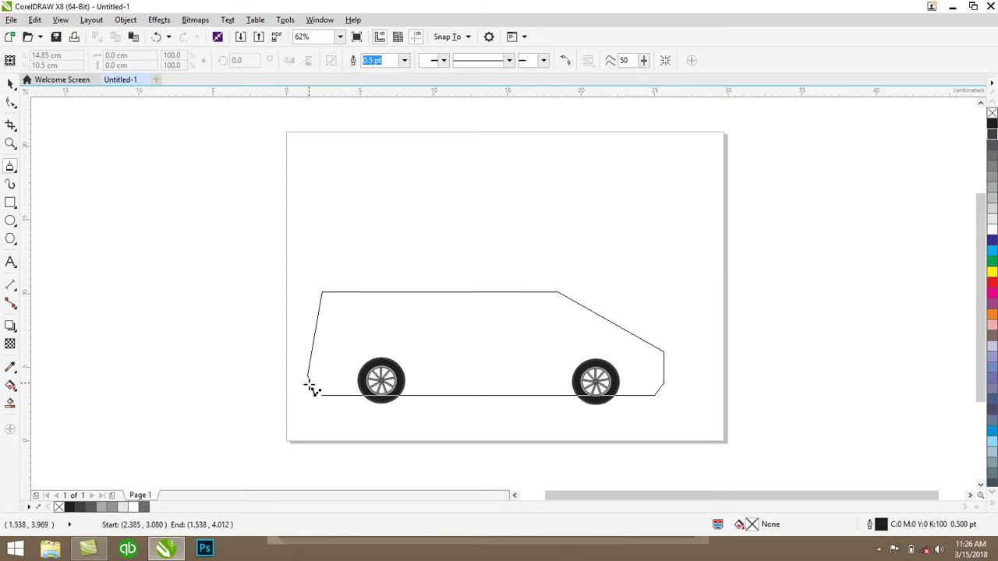
{"action": "left_click", "coordinate": [308, 378]}
{"action": "left_click", "coordinate": [321, 395]}
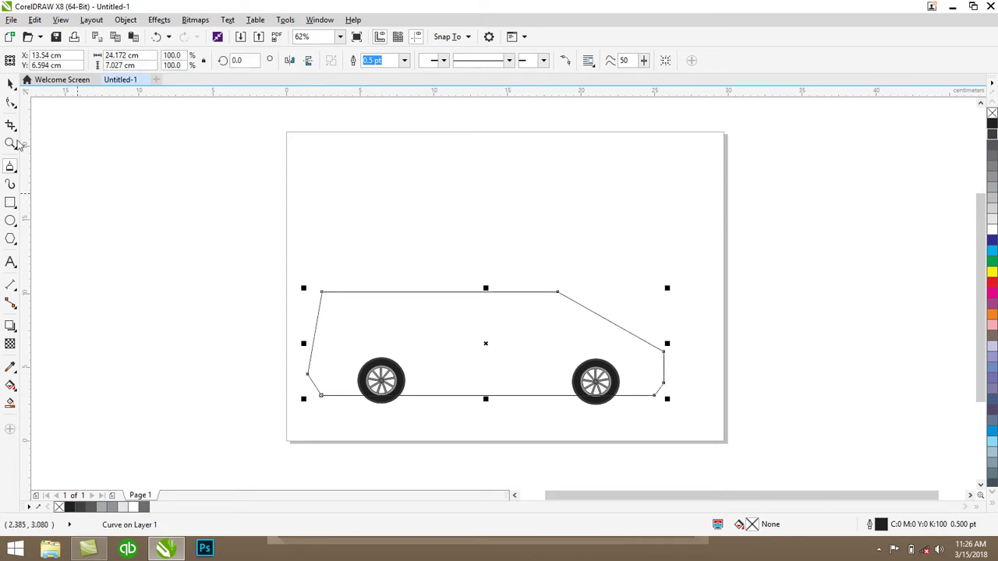
Step: Reduce the van body outline's height to about 6.1 cm by raising its bottom edge, keeping the width and roofline
{"action": "left_click", "coordinate": [10, 83]}
{"action": "left_click", "coordinate": [199, 269]}
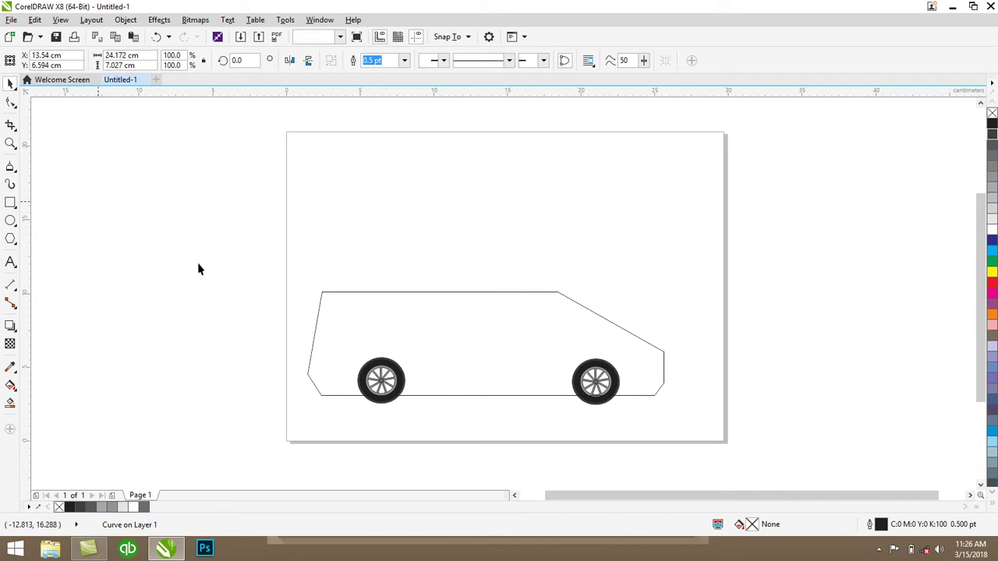
{"action": "left_click", "coordinate": [476, 394]}
{"action": "mouse_move", "coordinate": [486, 398]}
{"action": "left_mouse_down"}
{"action": "mouse_move", "coordinate": [502, 383]}
{"action": "mouse_move", "coordinate": [483, 383]}
{"action": "left_mouse_up"}
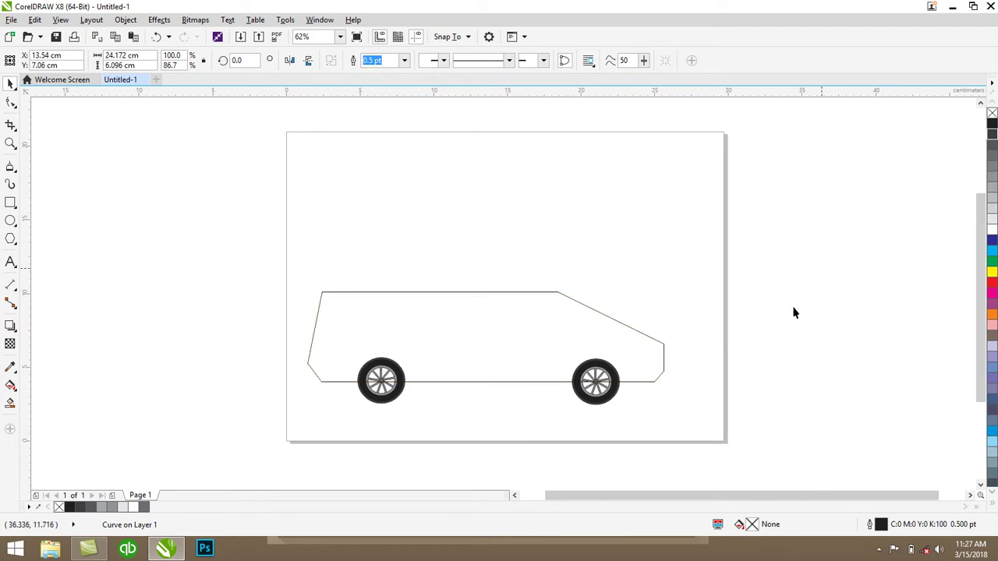
Step: Draw a window rectangle about 3.7 by 1.5 cm below the van's roofline and duplicate it twice to form an evenly spaced row
{"action": "left_click", "coordinate": [259, 256]}
{"action": "left_click_drag", "start_coordinate": [371, 301], "coordinate": [425, 323]}
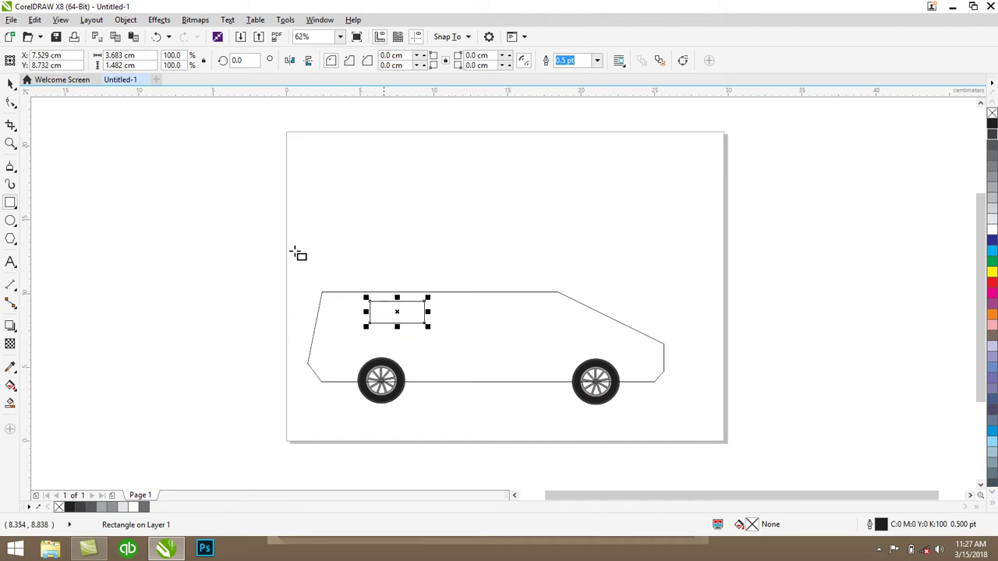
{"action": "left_click", "coordinate": [8, 82]}
{"action": "left_click_drag", "start_coordinate": [401, 310], "coordinate": [471, 314]}
{"action": "left_click", "coordinate": [467, 317]}
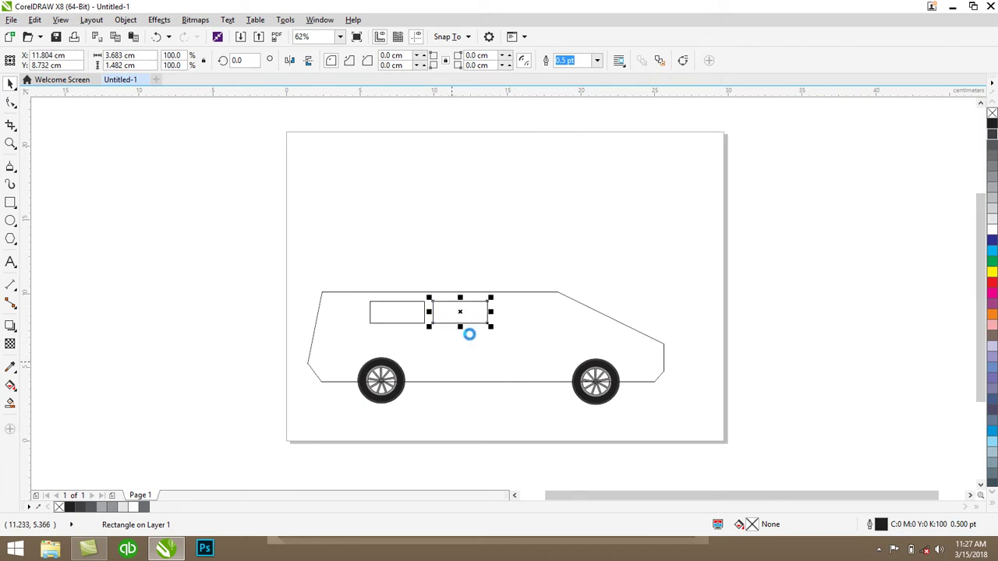
{"action": "left_click_drag", "start_coordinate": [476, 315], "coordinate": [538, 316]}
{"action": "left_click", "coordinate": [606, 328]}
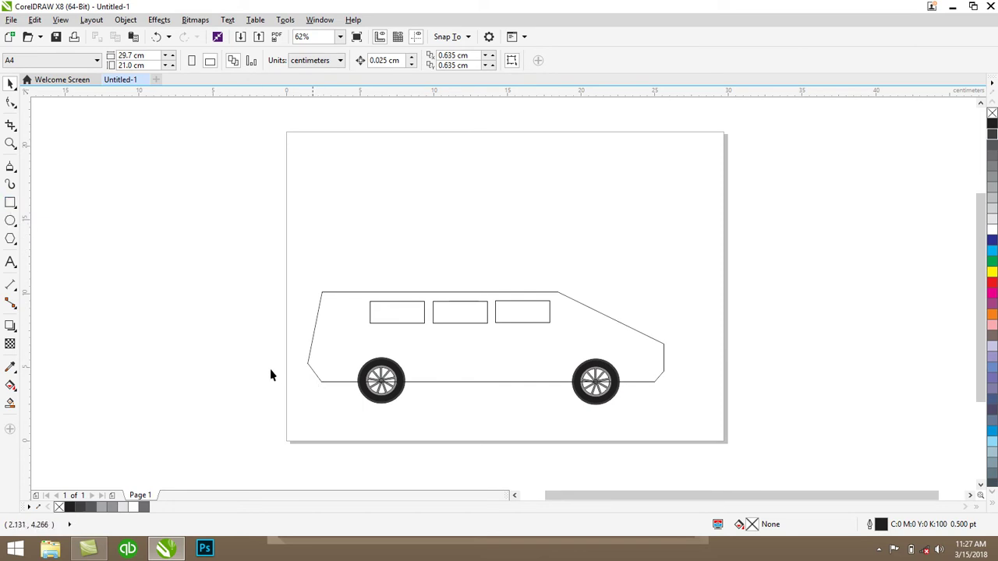
Step: Nudge the van body outline up to about Y 7.16 cm so its bottom edge runs through the wheel hubs
{"action": "scroll", "coordinate": [556, 339], "scroll_direction": "down", "scroll_amount": 1}
{"action": "scroll", "coordinate": [515, 395], "scroll_direction": "up", "scroll_amount": 2}
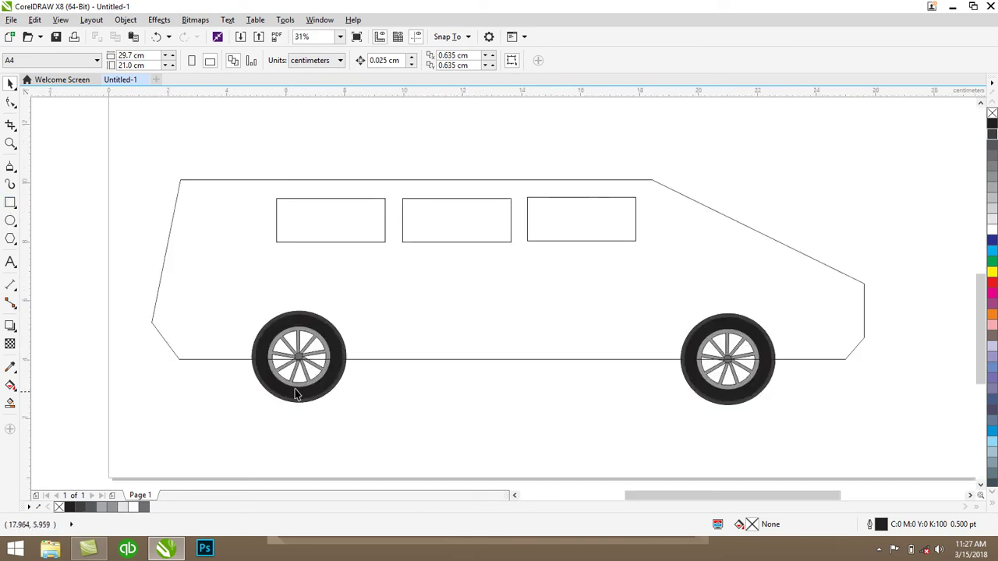
{"action": "scroll", "coordinate": [249, 372], "scroll_direction": "up", "scroll_amount": 5}
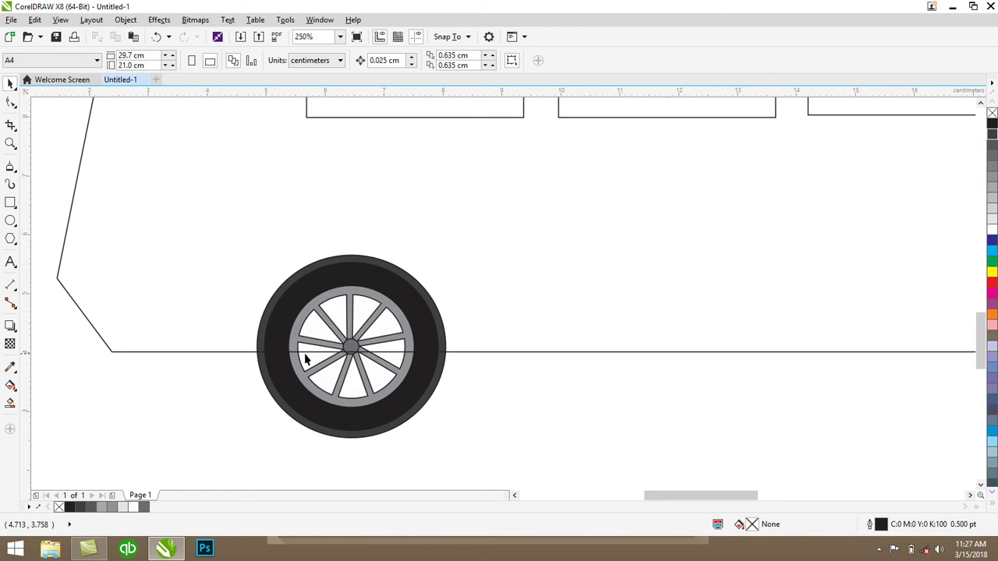
{"action": "scroll", "coordinate": [363, 319], "scroll_direction": "down", "scroll_amount": 2}
{"action": "scroll", "coordinate": [406, 343], "scroll_direction": "up", "scroll_amount": 2}
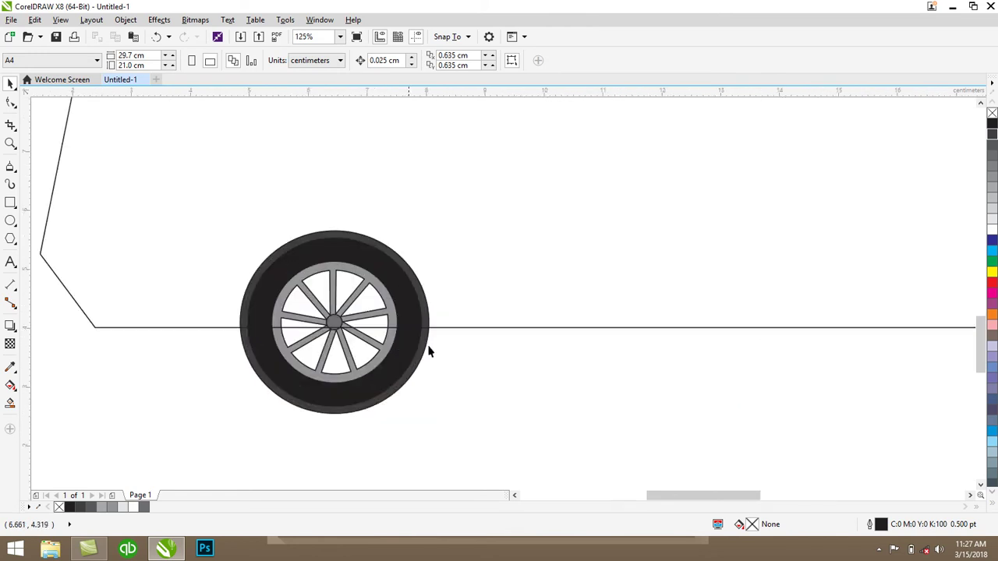
{"action": "left_click", "coordinate": [466, 327]}
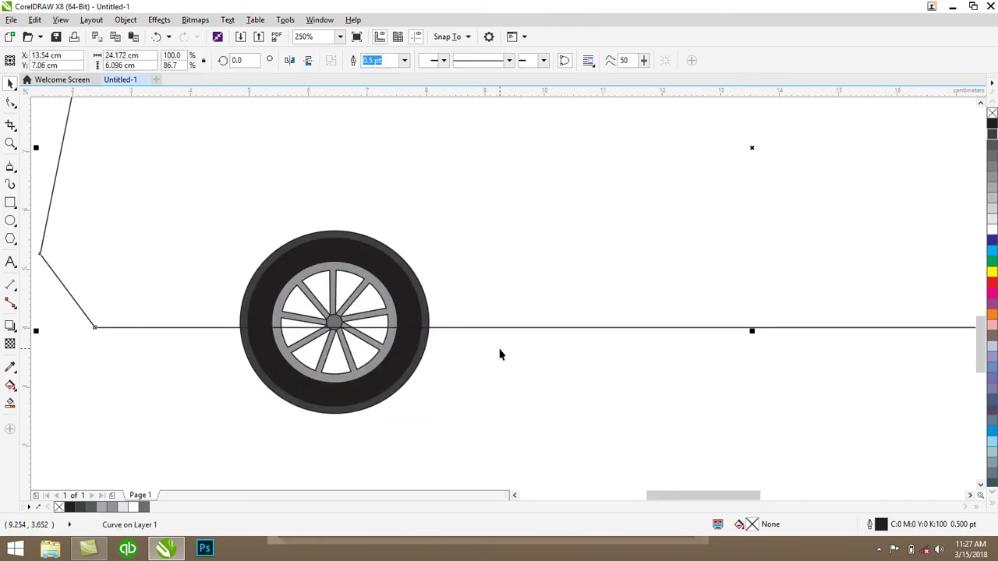
{"action": "key", "text": "Up"}
{"action": "key", "text": "Up"}
{"action": "key", "text": "Up"}
{"action": "key", "text": "Up"}
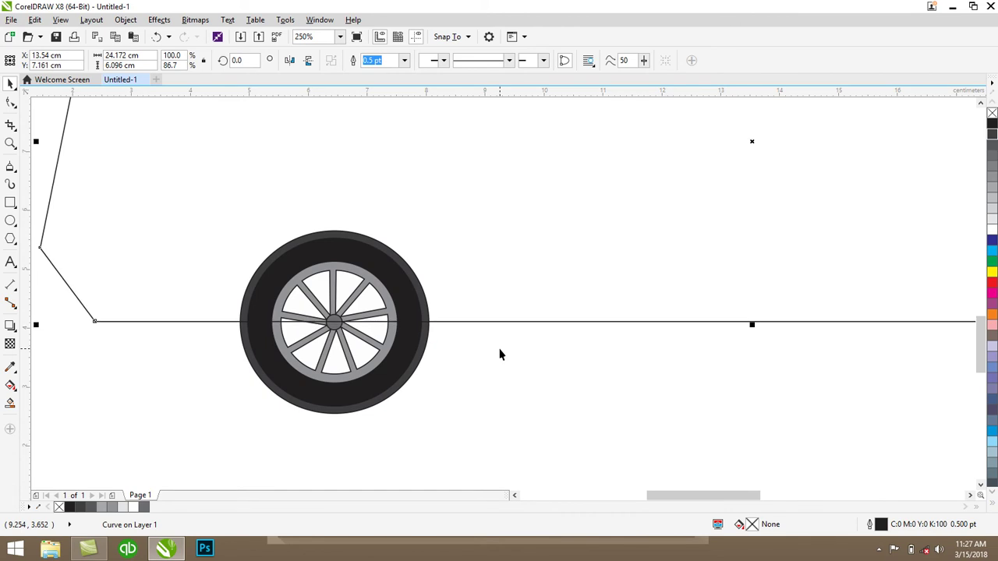
{"action": "scroll", "coordinate": [514, 296], "scroll_direction": "down", "scroll_amount": 2}
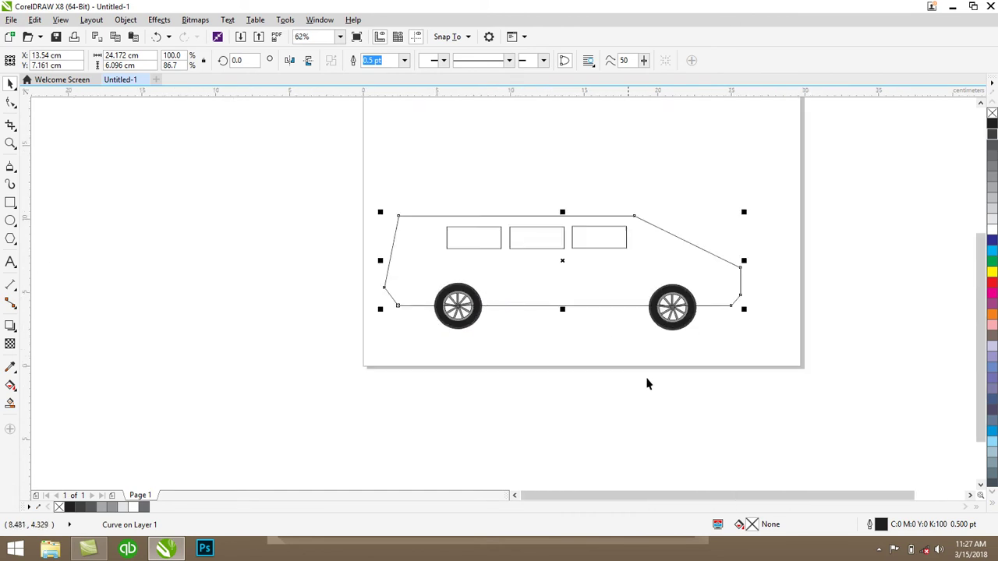
Step: Select the van body, the three windows and both wheels together
{"action": "left_click_drag", "start_coordinate": [853, 178], "coordinate": [79, 464]}
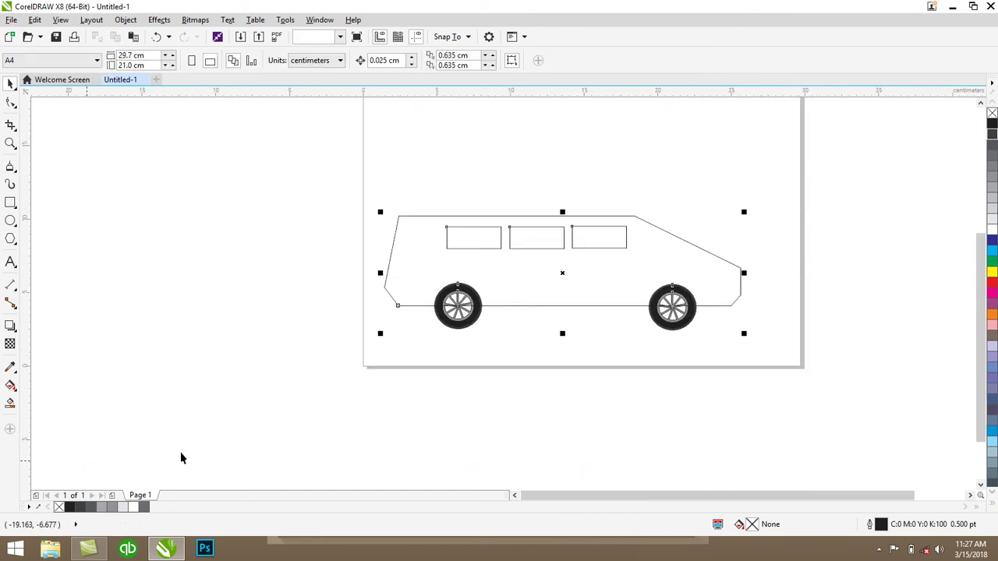
{"action": "scroll", "coordinate": [559, 398], "scroll_direction": "down", "scroll_amount": 2}
{"action": "scroll", "coordinate": [608, 379], "scroll_direction": "up", "scroll_amount": 2}
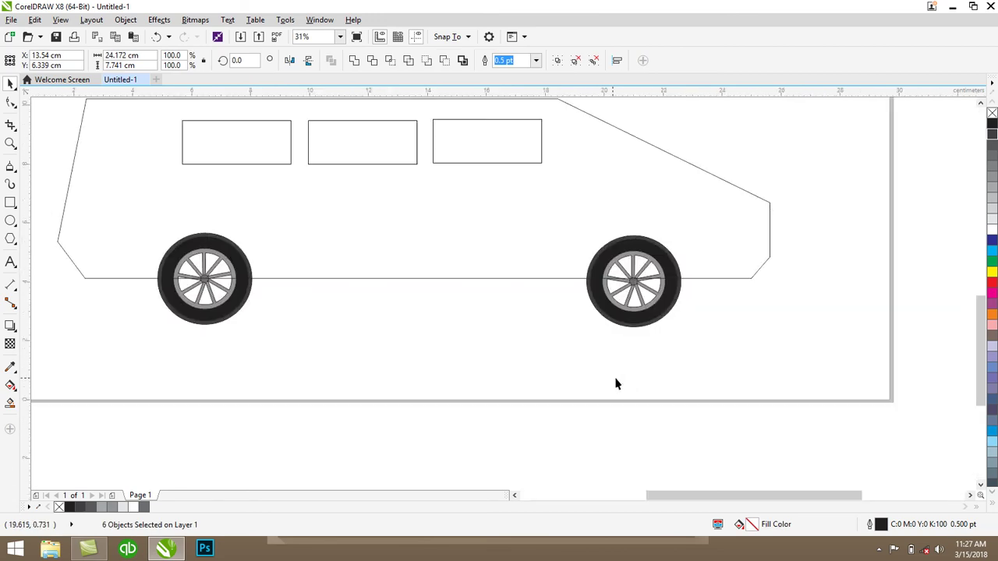
{"action": "scroll", "coordinate": [625, 380], "scroll_direction": "down", "scroll_amount": 2}
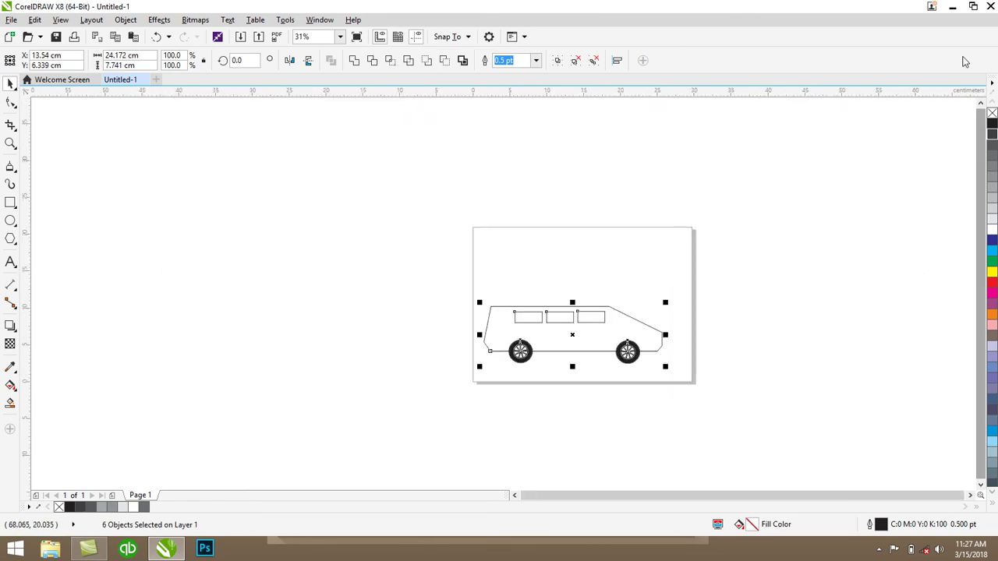
{"action": "left_click", "coordinate": [953, 7]}
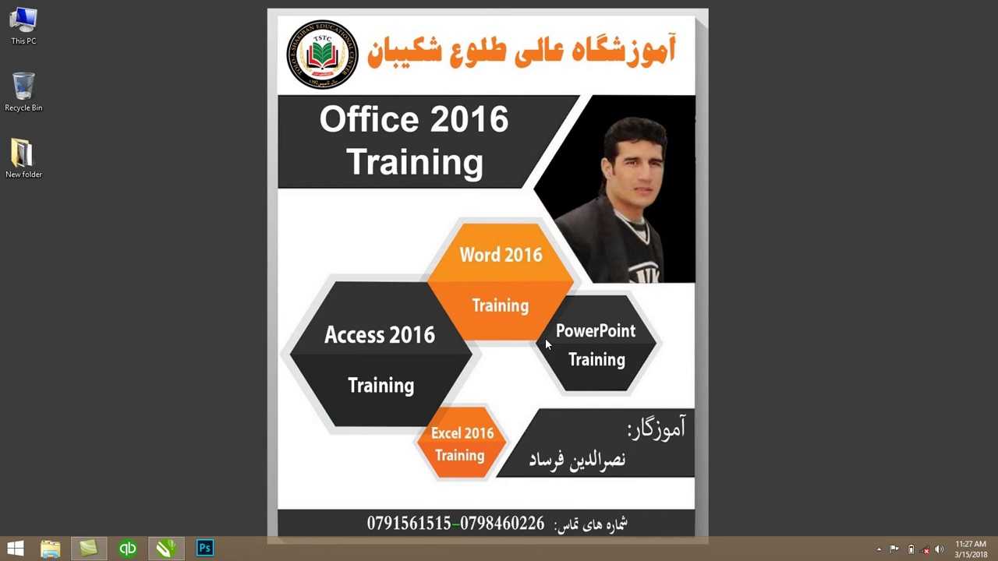
{"action": "left_click", "coordinate": [879, 550]}
{"action": "right_click", "coordinate": [897, 446]}
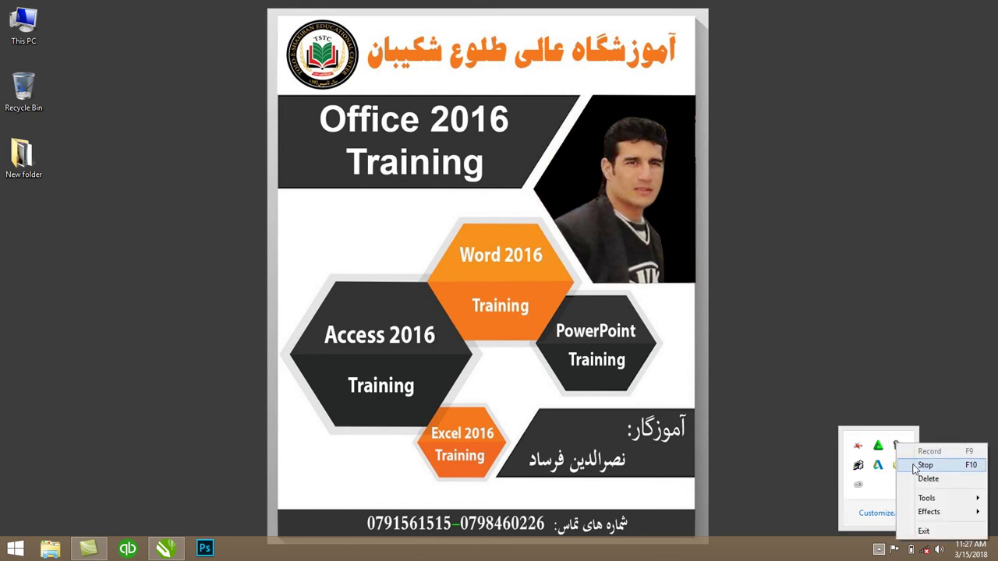